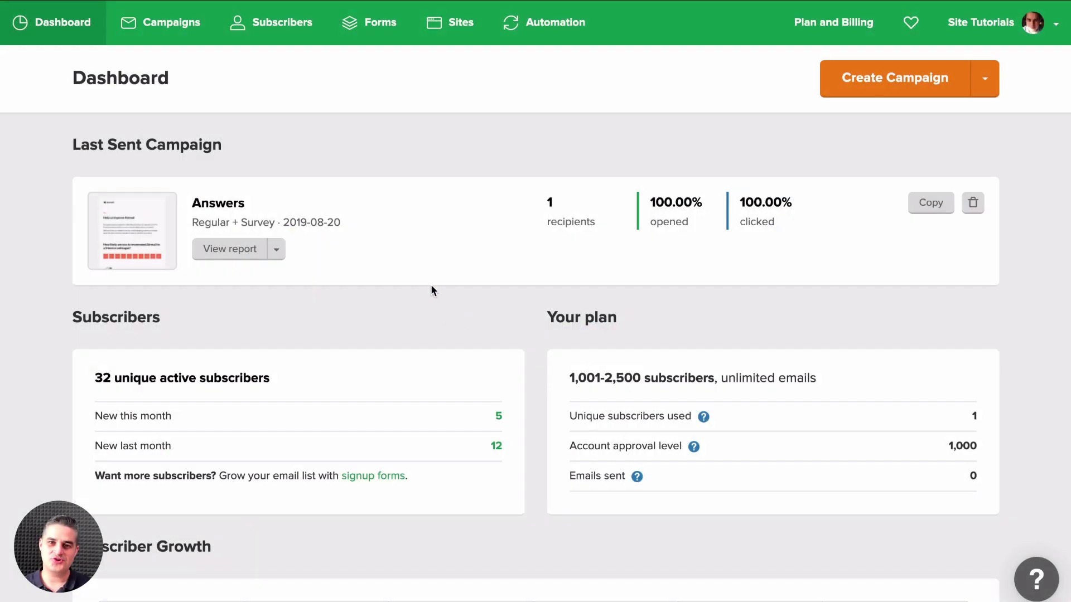
# Go to the Sites list of landing pages and start a new landing page
pyautogui.click(456, 25)
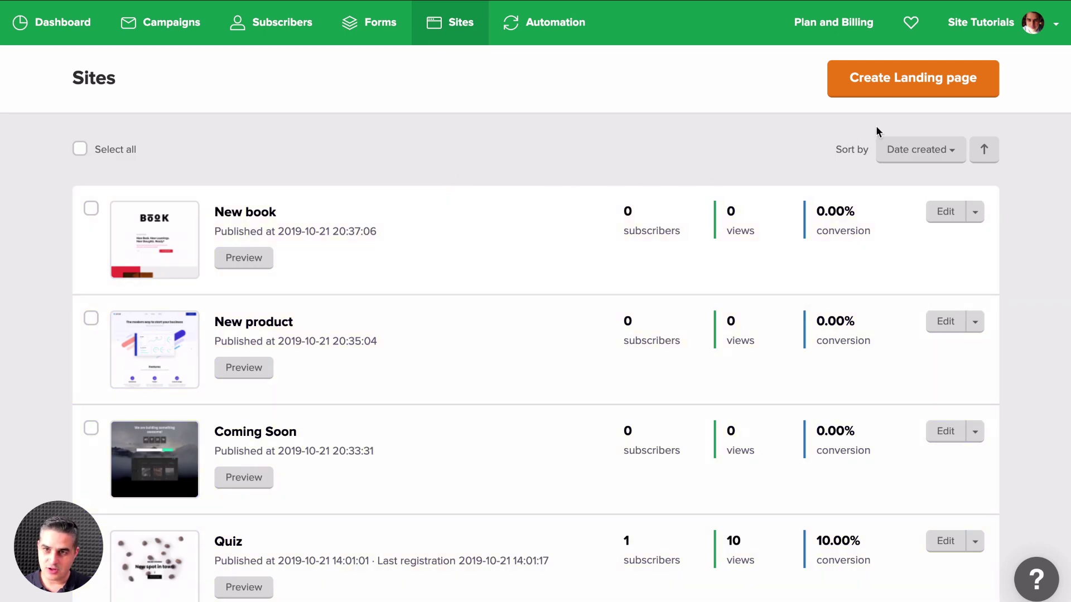
pyautogui.click(898, 81)
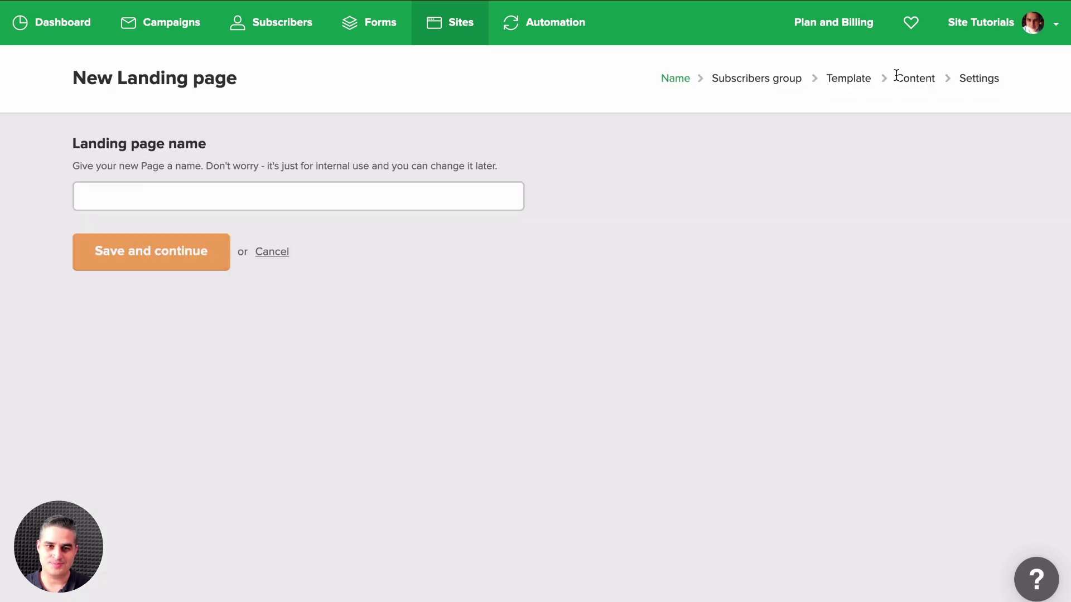
# Name the landing page 'New Landing Page' and save the name
pyautogui.click(320, 193)
pyautogui.press('Down')
pyautogui.press('Return')
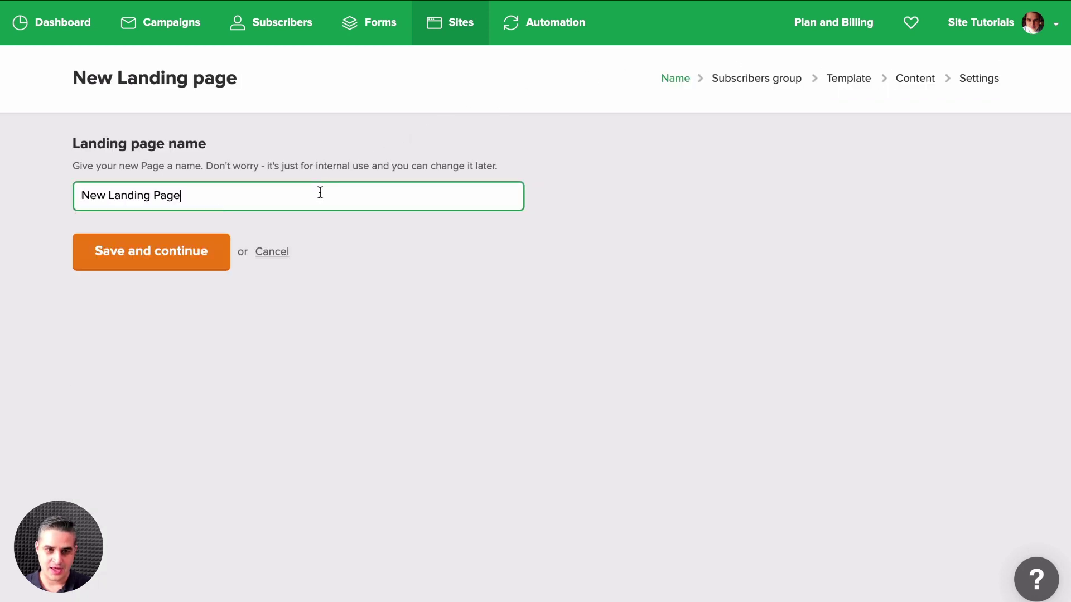
pyautogui.click(114, 254)
# Assign the page to the Tutorial subscriber group and continue to templates
pyautogui.scroll(-3, 114, 240)
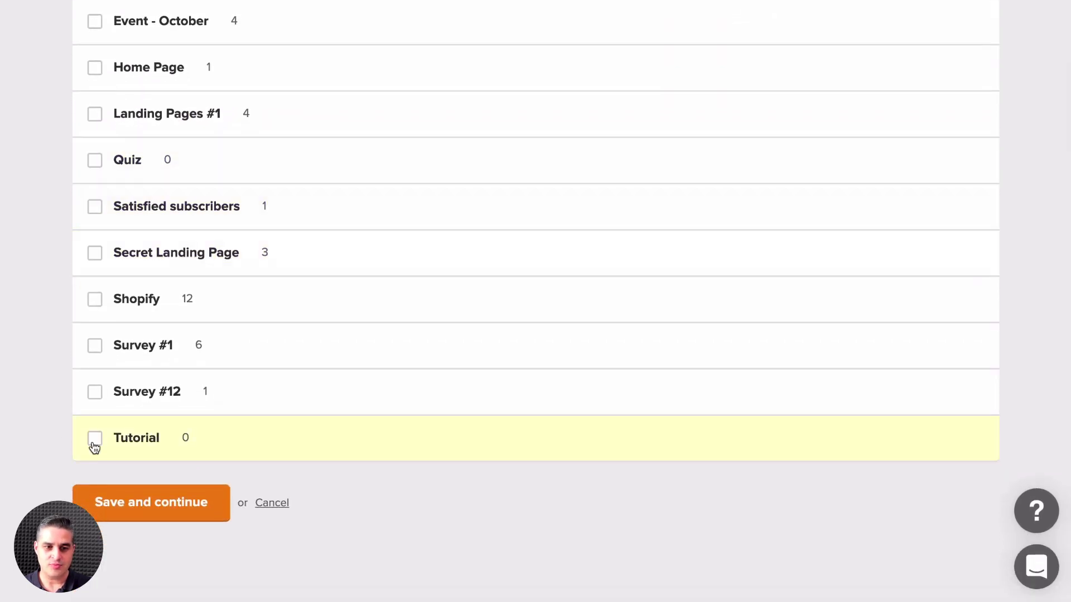
pyautogui.click(94, 439)
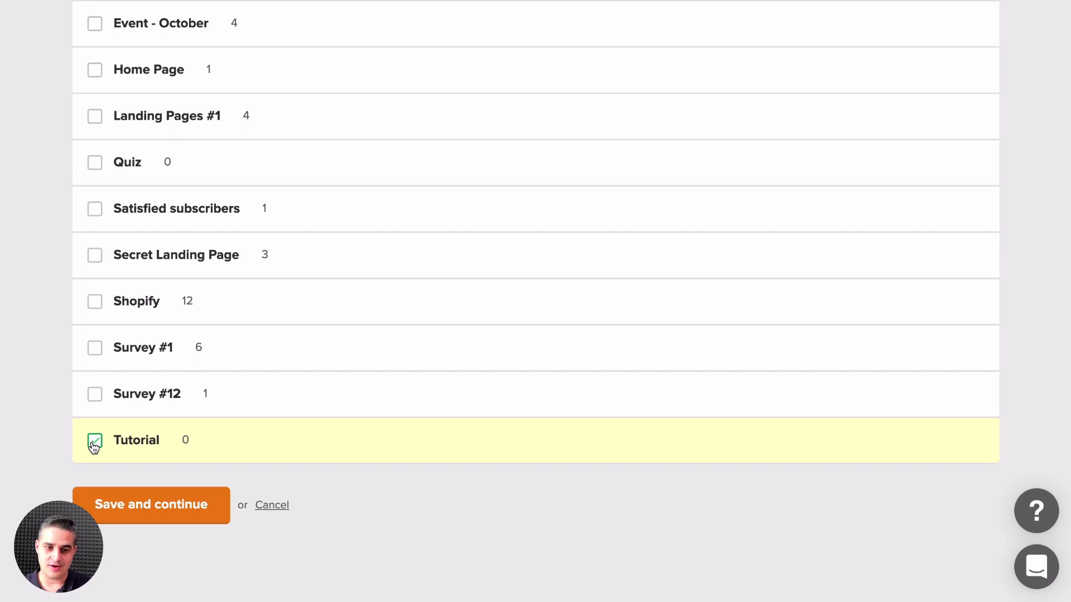
pyautogui.click(162, 511)
# Browse to the second template page, change templates per page, and select Blogger
pyautogui.scroll(-10, 148, 575)
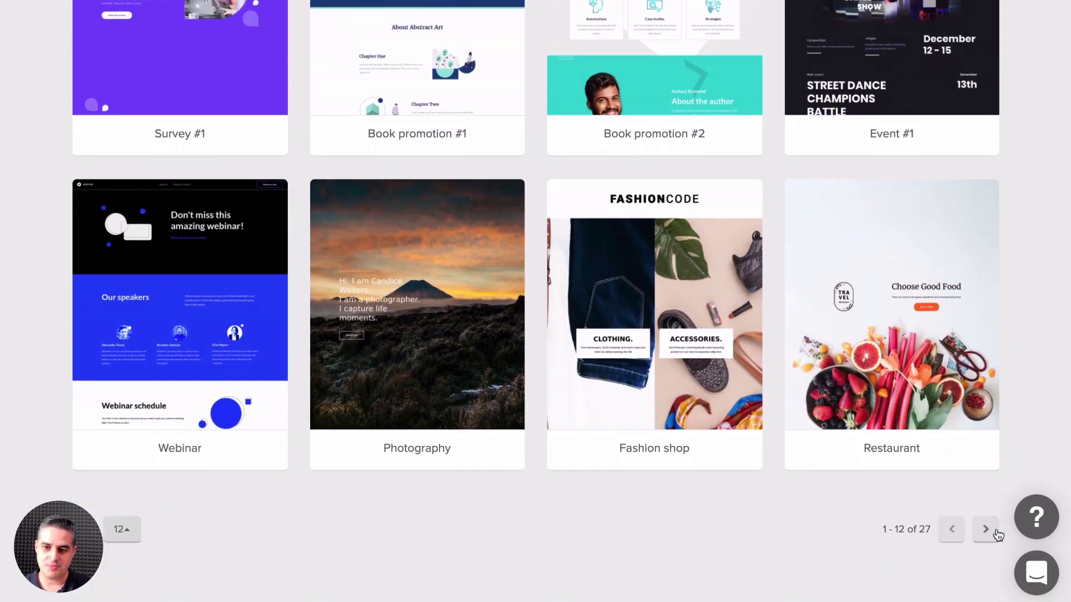
pyautogui.click(995, 533)
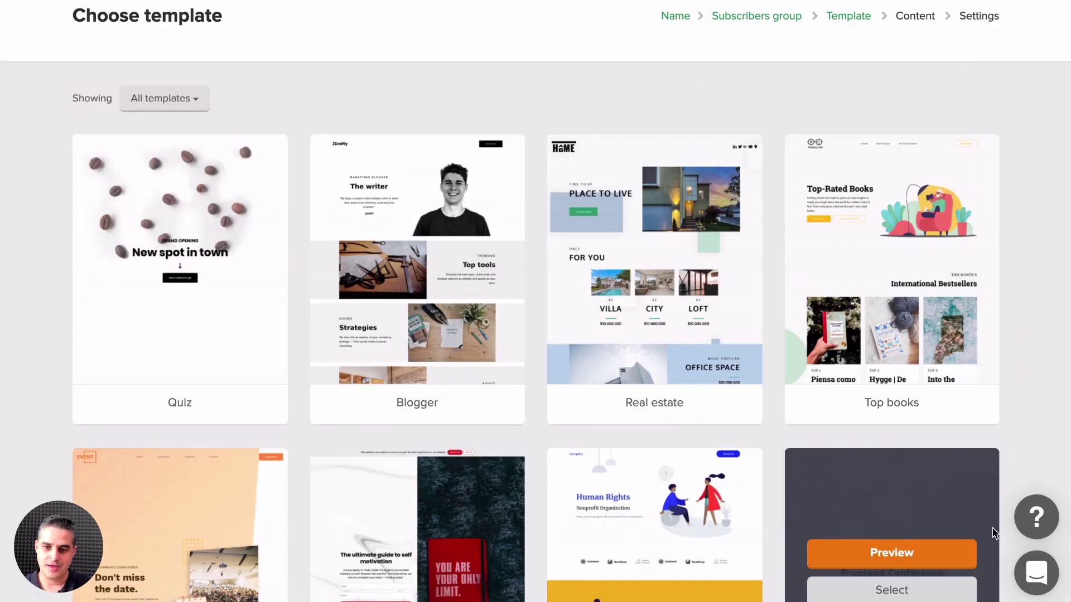
pyautogui.scroll(-10, 992, 533)
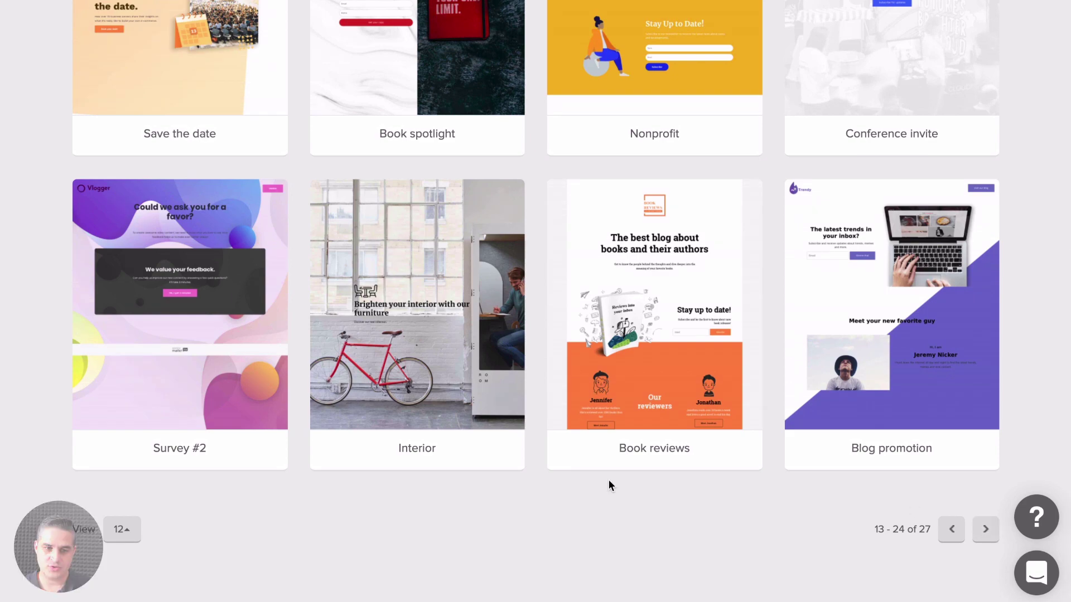
pyautogui.click(122, 529)
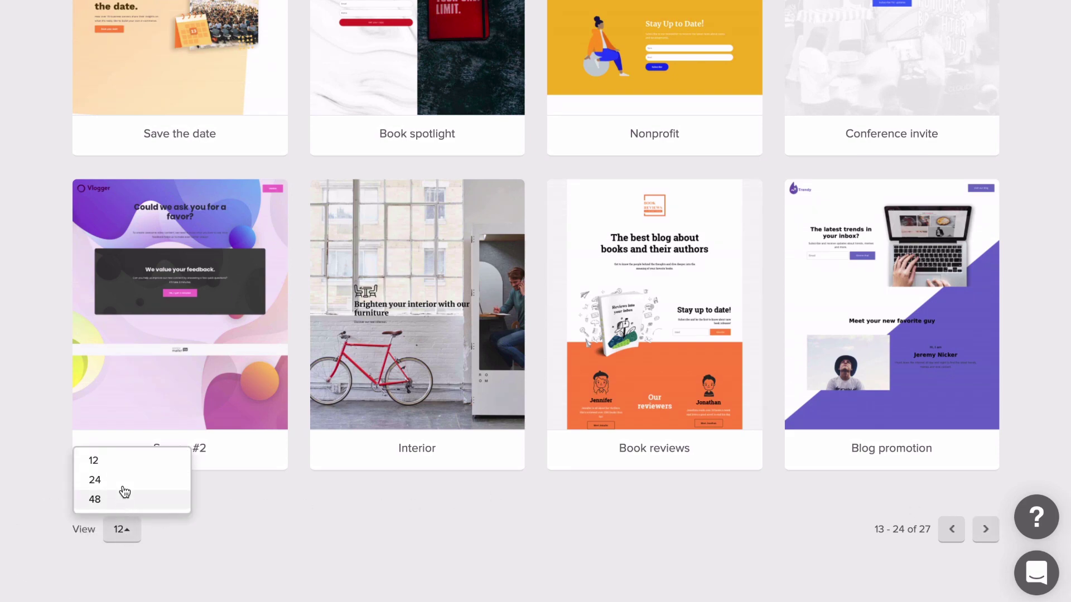
pyautogui.click(125, 493)
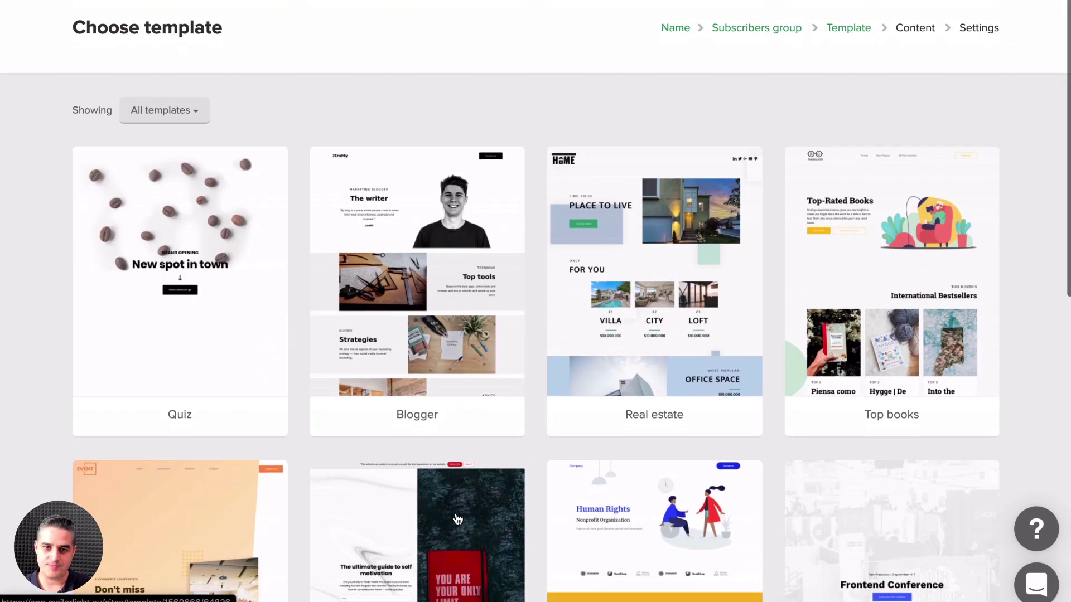
pyautogui.scroll(-1, 456, 519)
pyautogui.moveTo(437, 354)
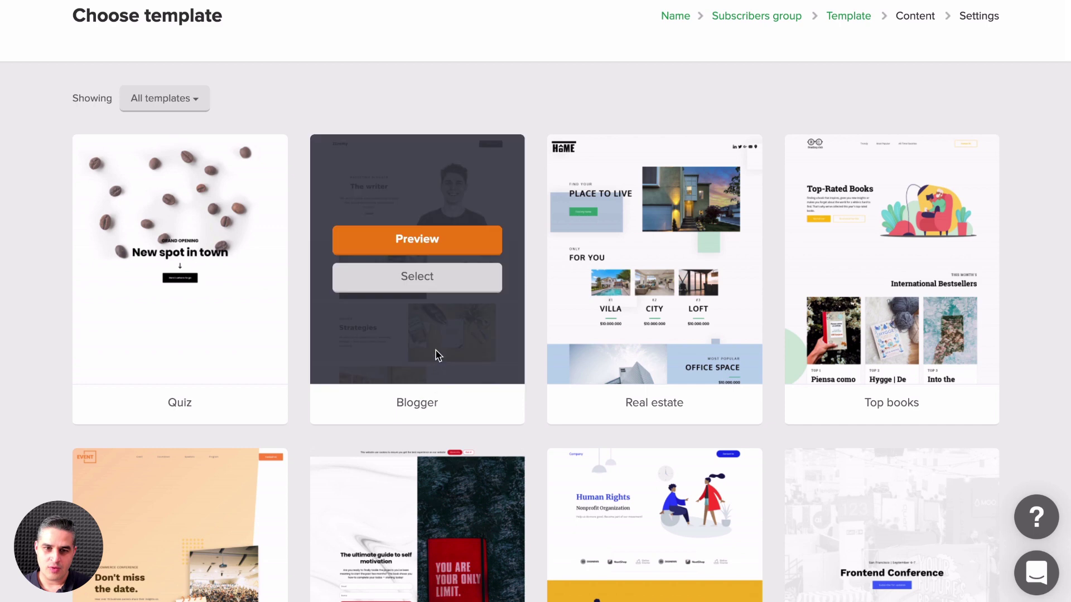
pyautogui.click(416, 283)
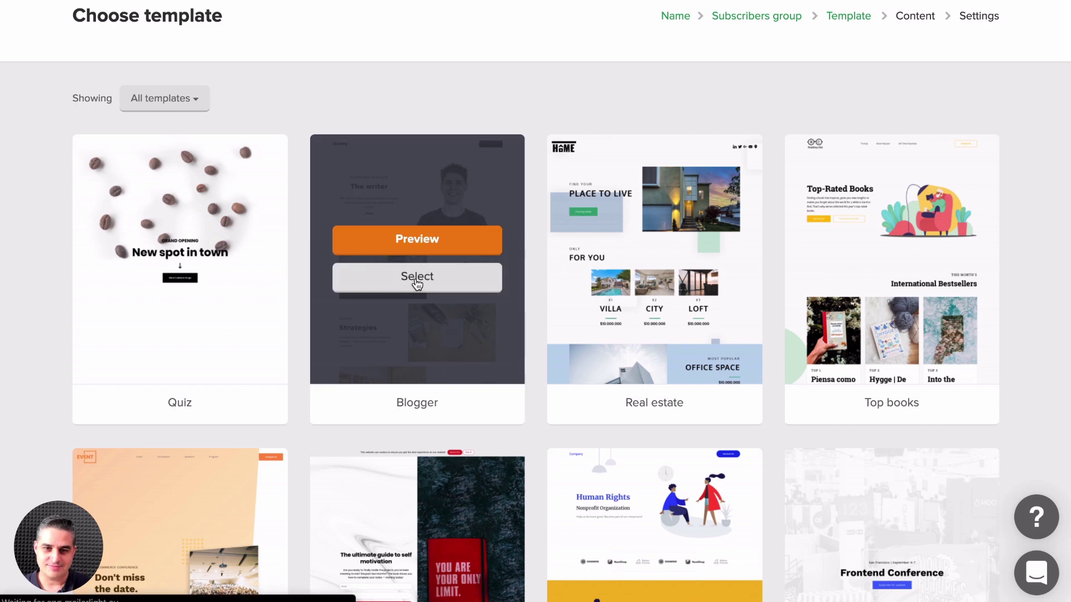
# Move The writer section below Top tools, then drag it back to the top
pyautogui.scroll(-20, 417, 347)
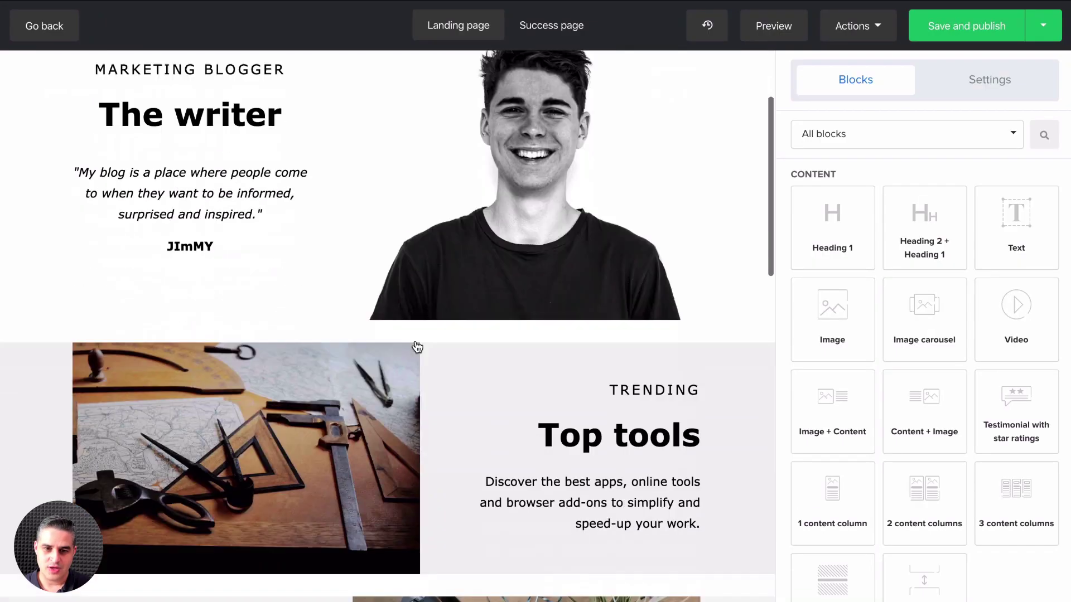
pyautogui.scroll(-3, 452, 404)
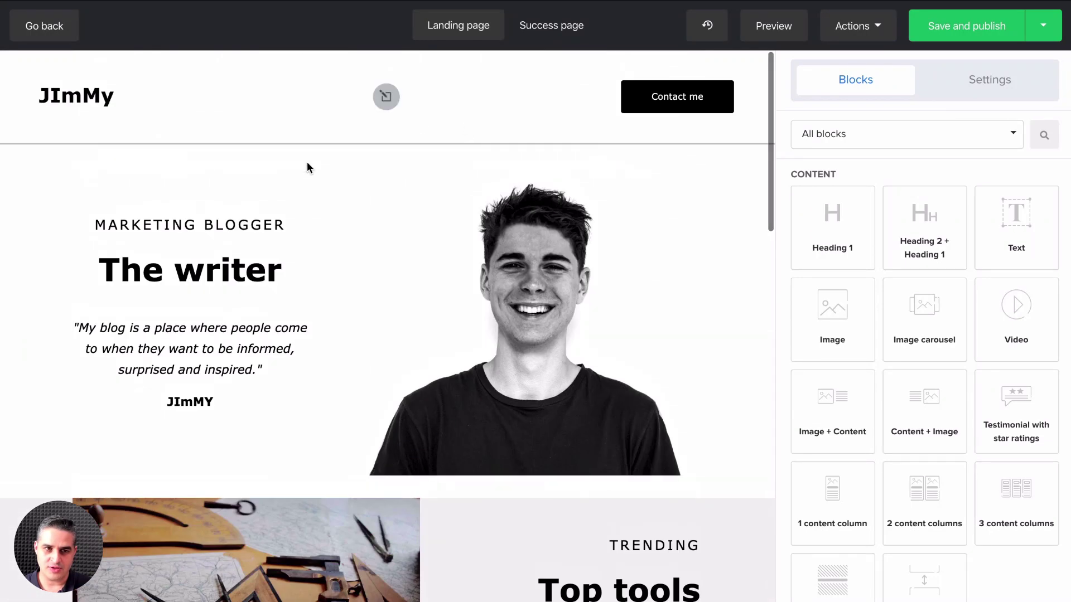
pyautogui.moveTo(289, 209)
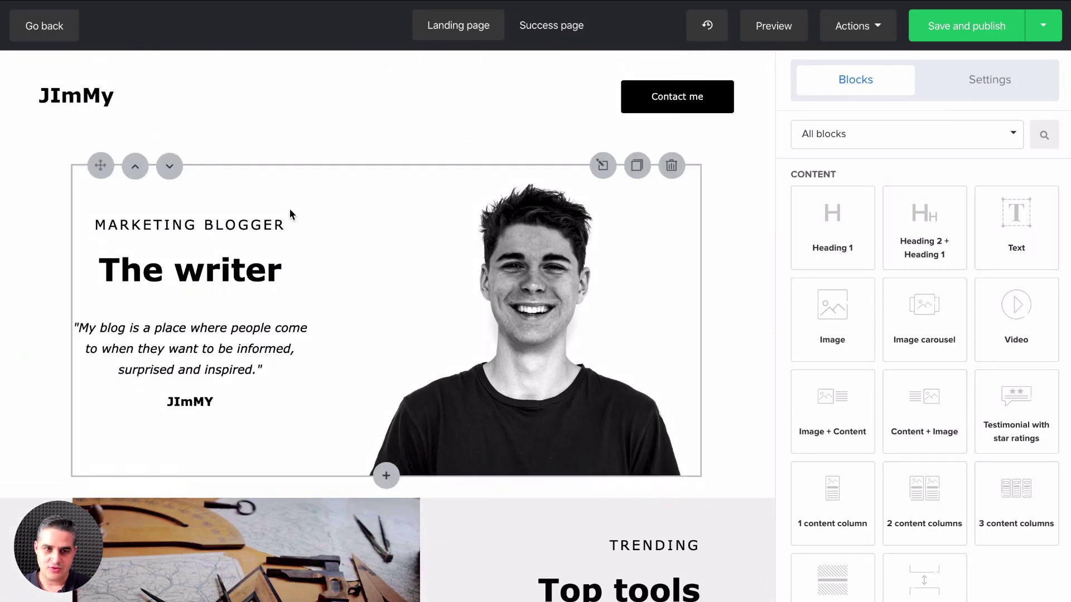
pyautogui.click(170, 167)
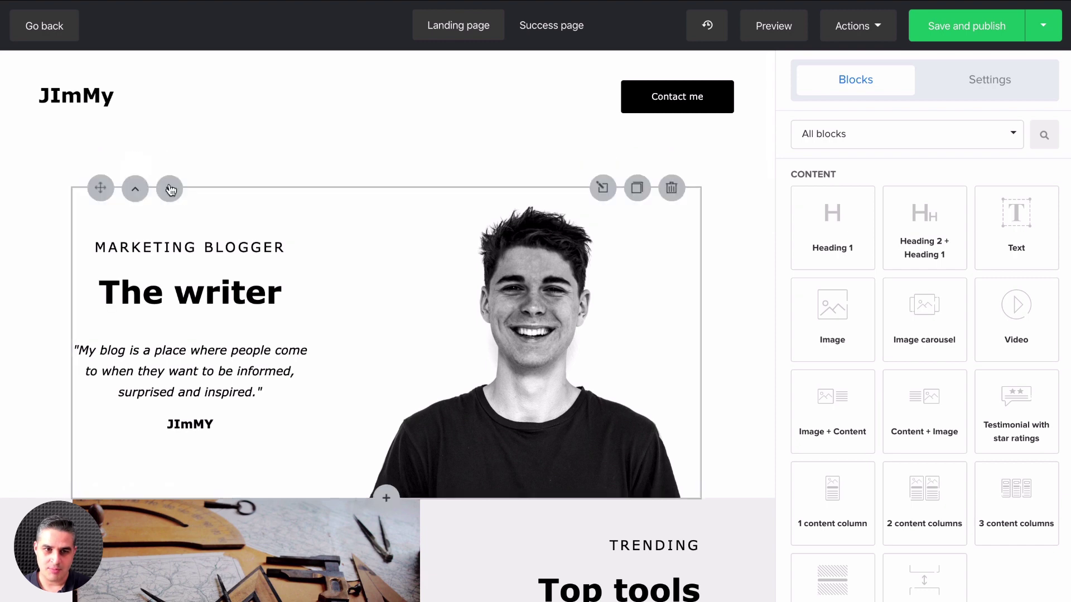
pyautogui.click(170, 190)
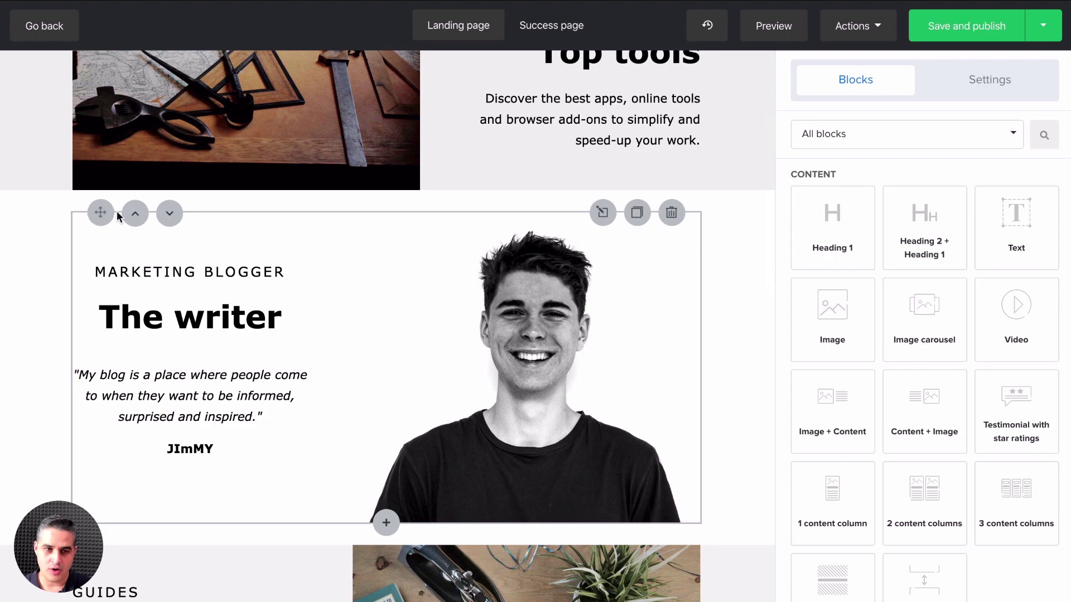
pyautogui.moveTo(100, 212); pyautogui.dragTo(123, 22)
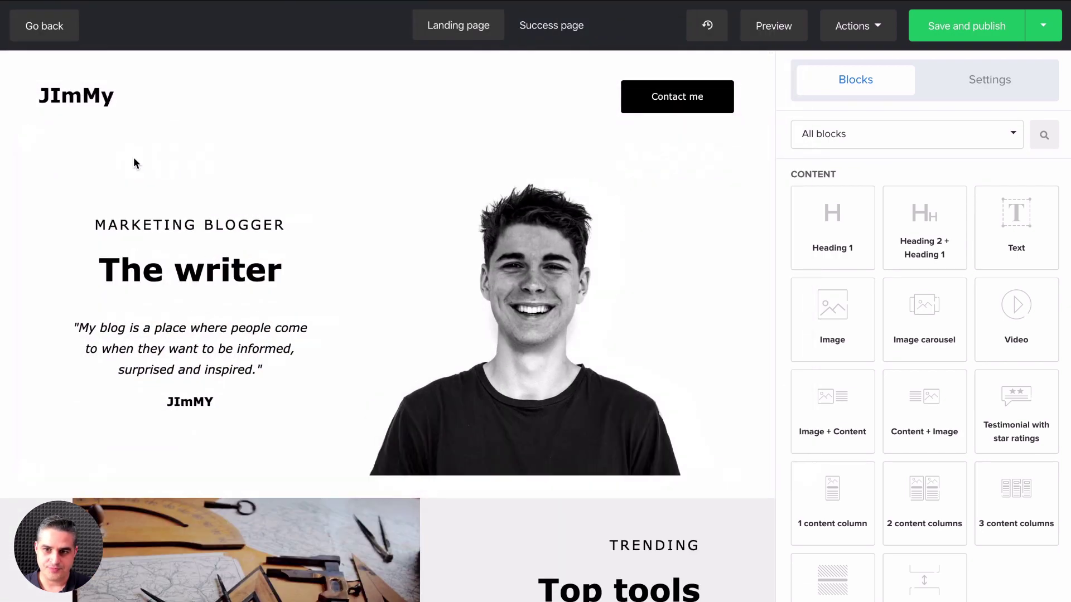
# Drop a Simple signup form below The writer and view its 'Stay up to date!' content
pyautogui.scroll(-10, 972, 359)
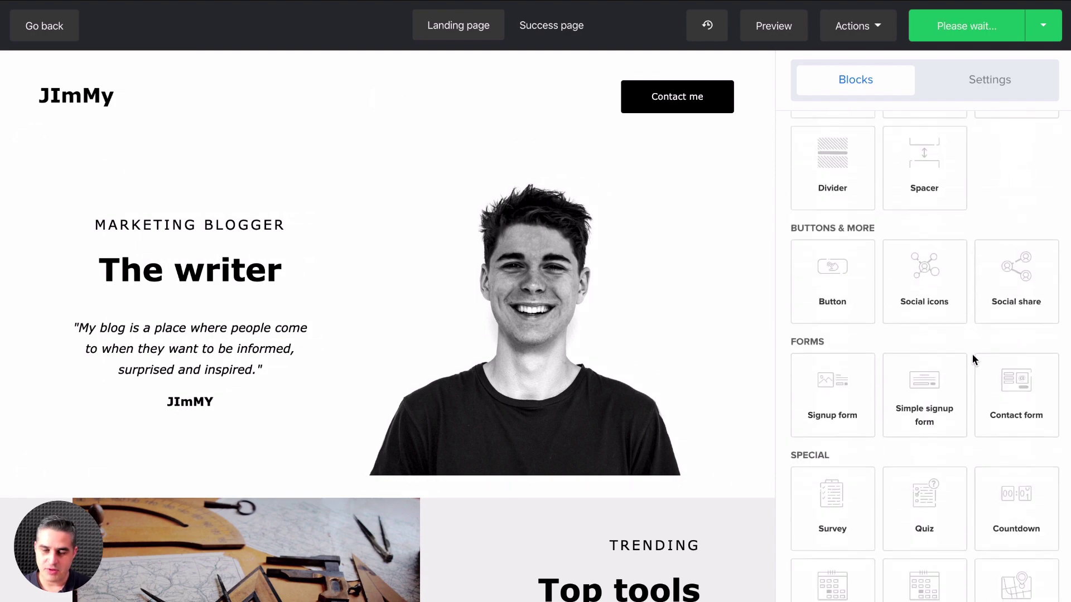
pyautogui.moveTo(937, 265); pyautogui.dragTo(463, 485)
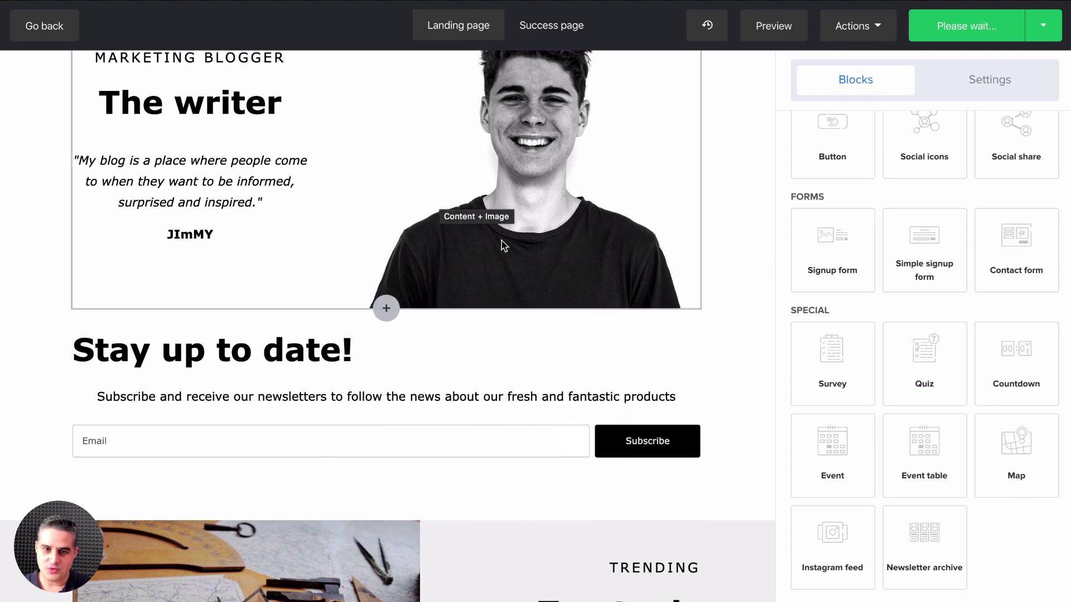
pyautogui.click(379, 392)
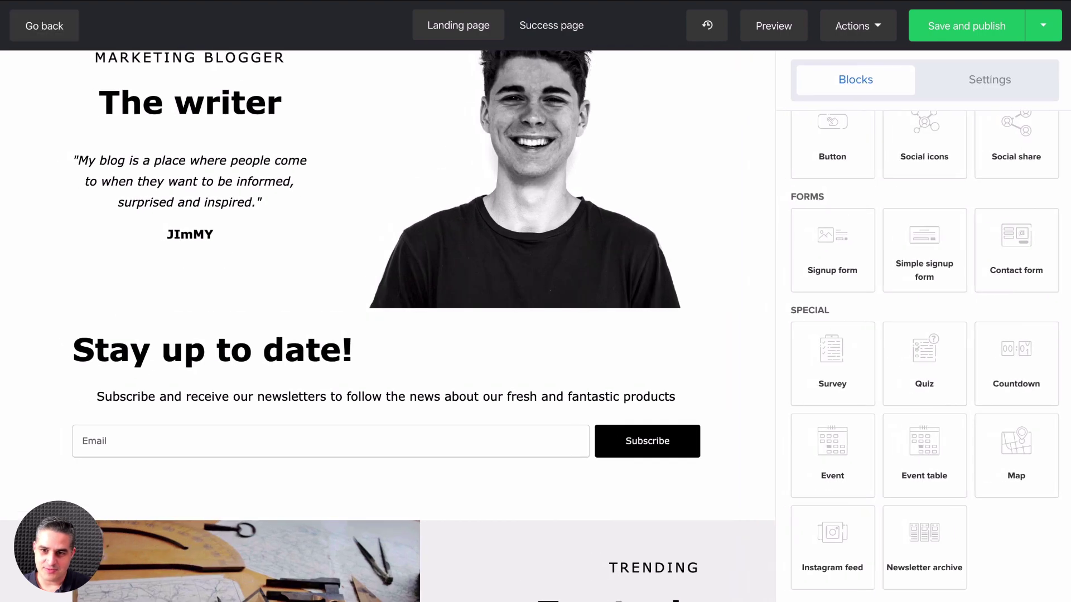
# Add a newsletter archive section to the page
pyautogui.scroll(-1, 942, 491)
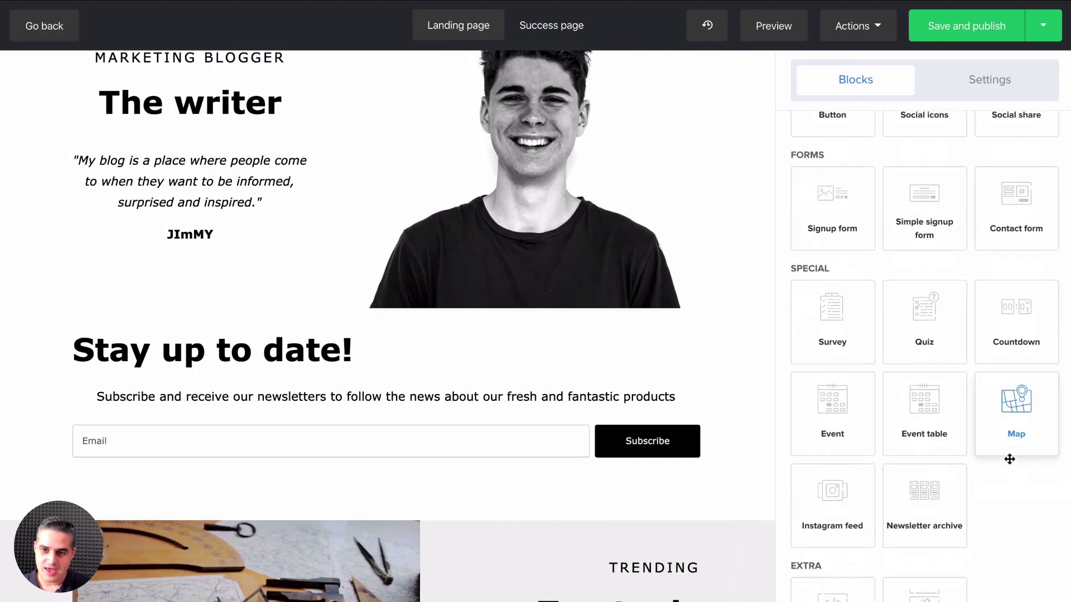
pyautogui.moveTo(948, 510); pyautogui.dragTo(493, 523)
pyautogui.scroll(-10, 496, 501)
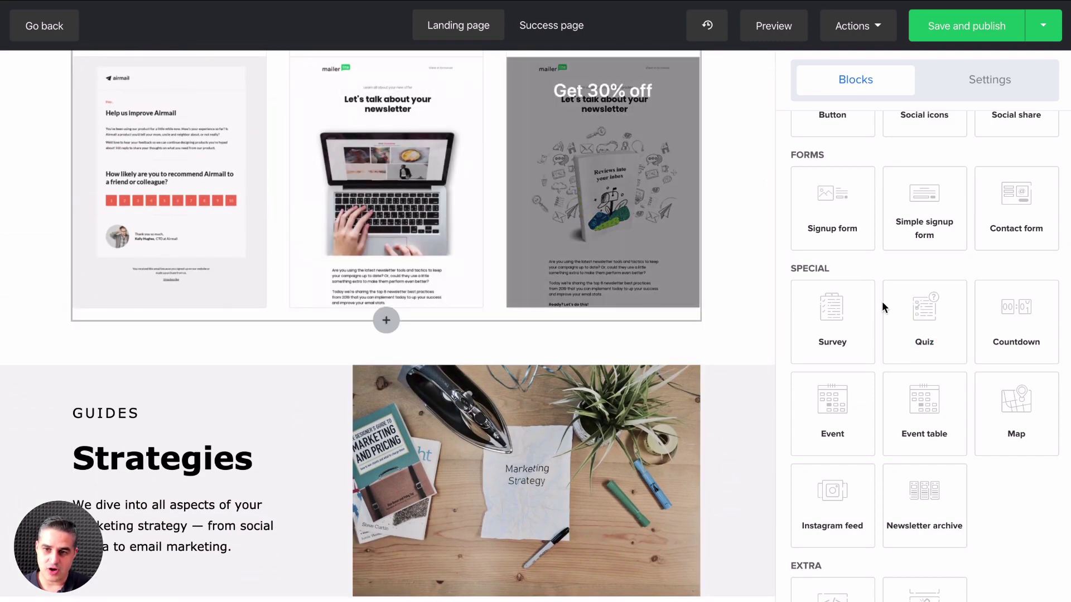
# Insert a Video block below the newsletter archive and bring up its options
pyautogui.click(386, 322)
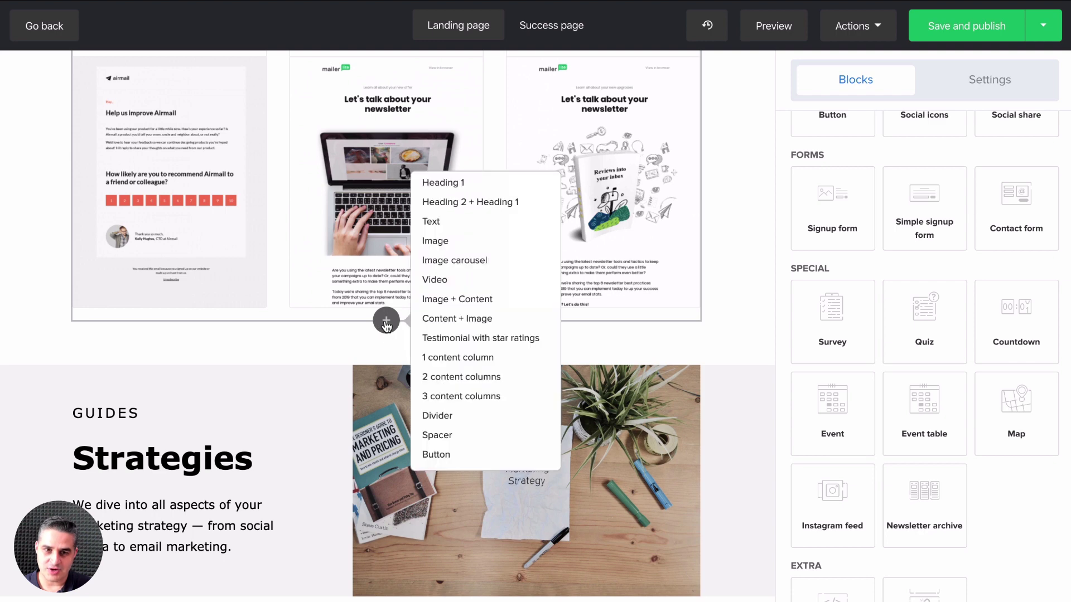
pyautogui.click(452, 280)
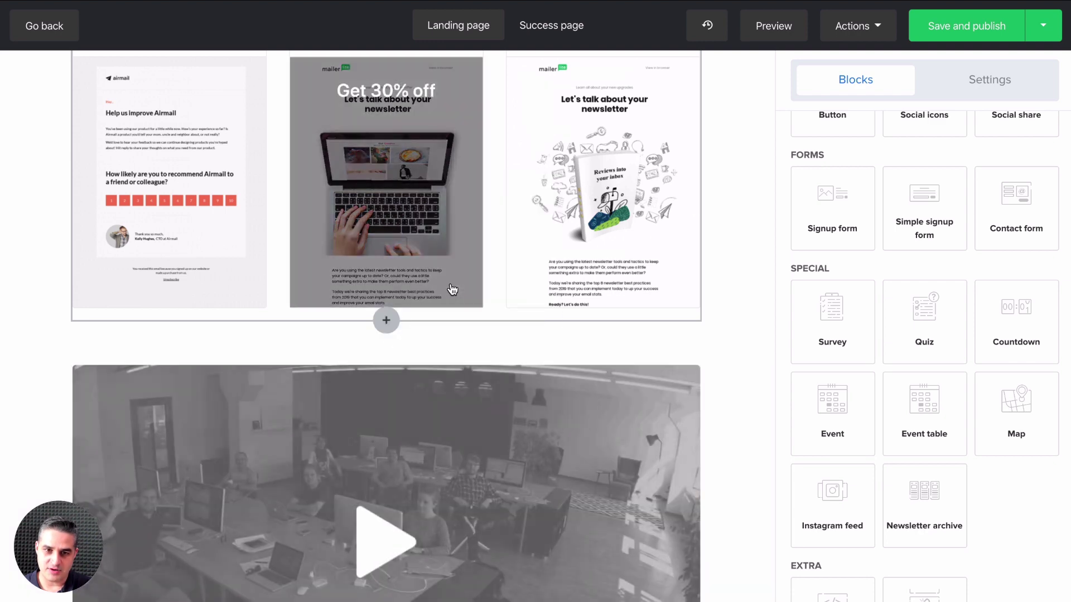
pyautogui.scroll(-5, 443, 369)
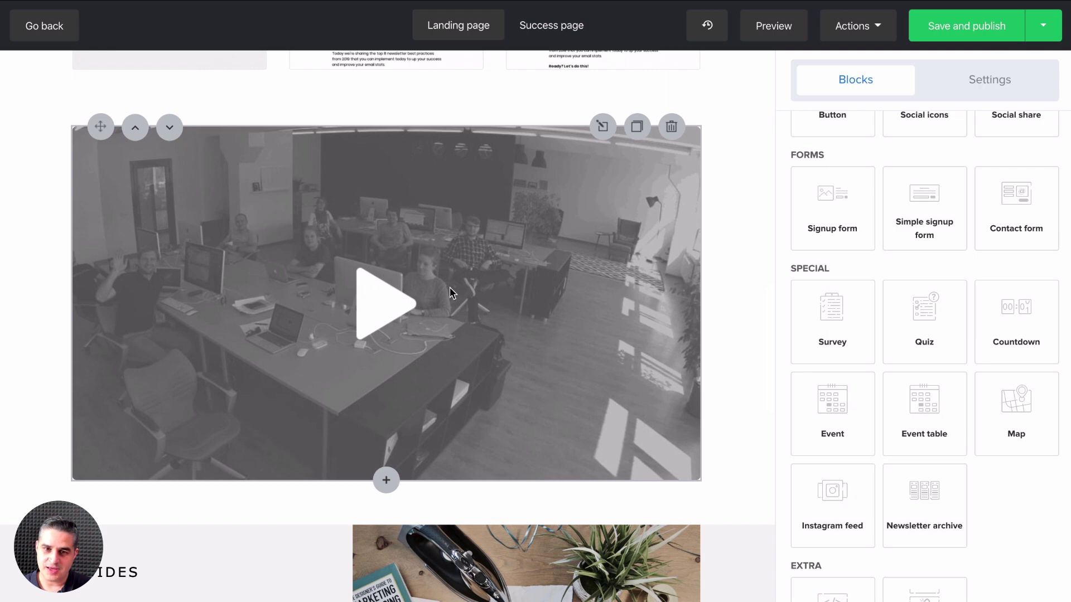
pyautogui.click(603, 128)
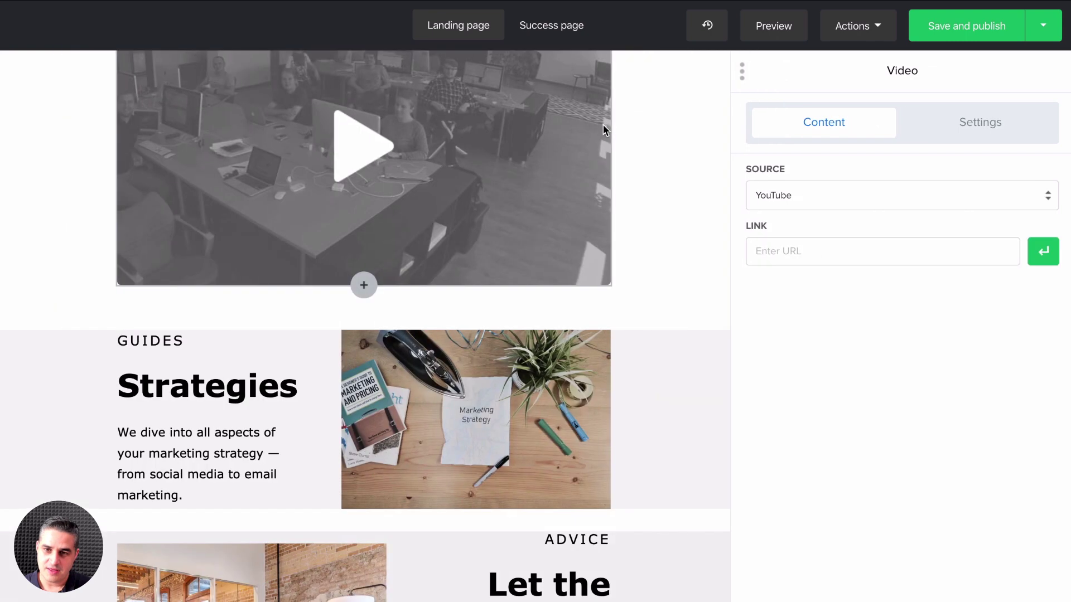
# Review the video's spacing and width, cancel without changes, and show page-wide settings
pyautogui.scroll(3, 571, 210)
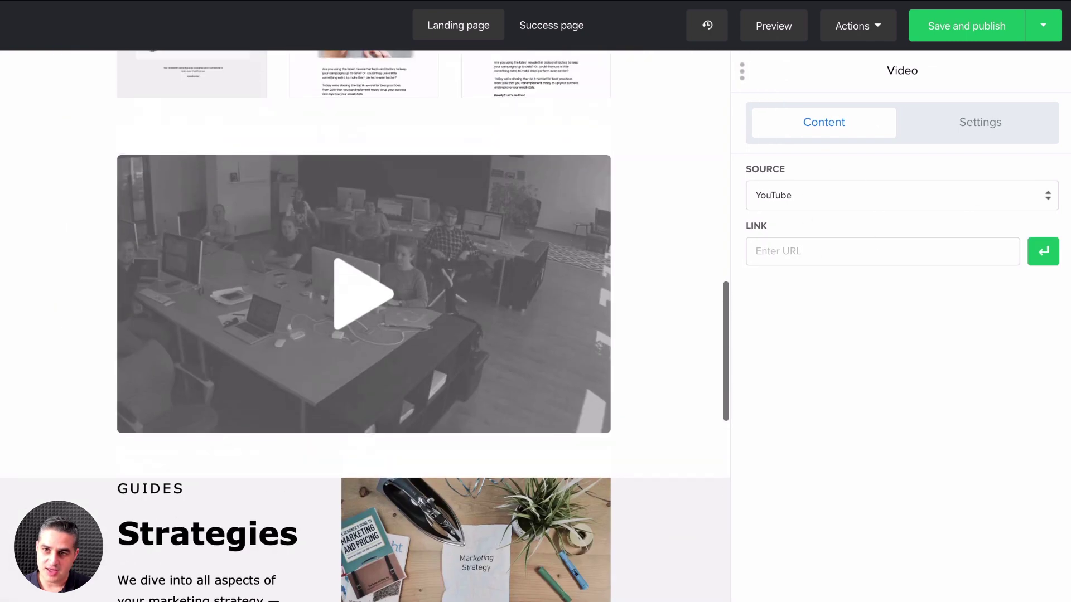
pyautogui.click(974, 127)
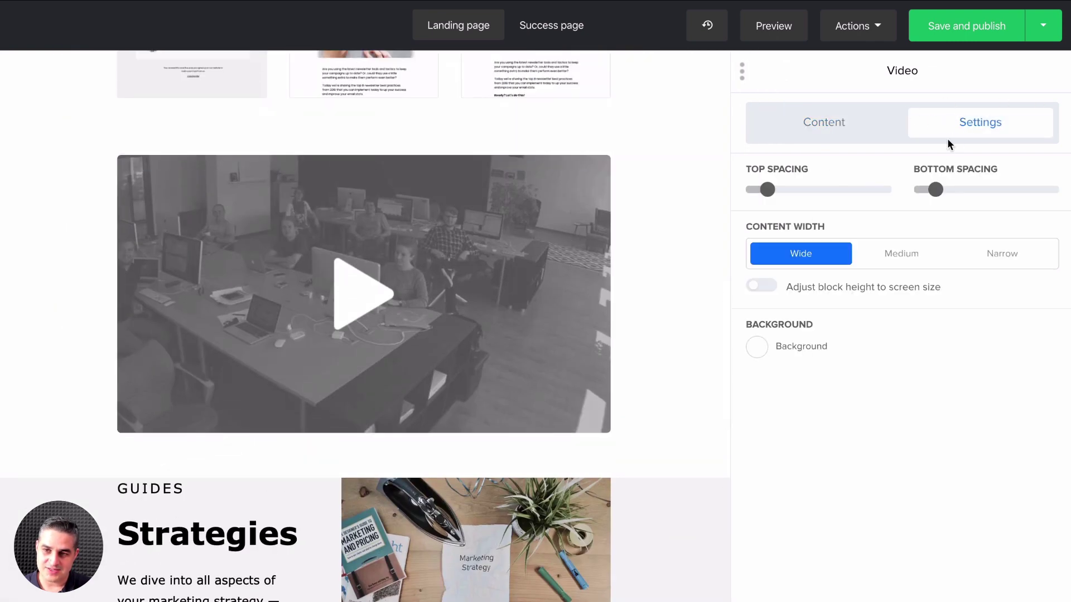
pyautogui.scroll(-2, 1019, 565)
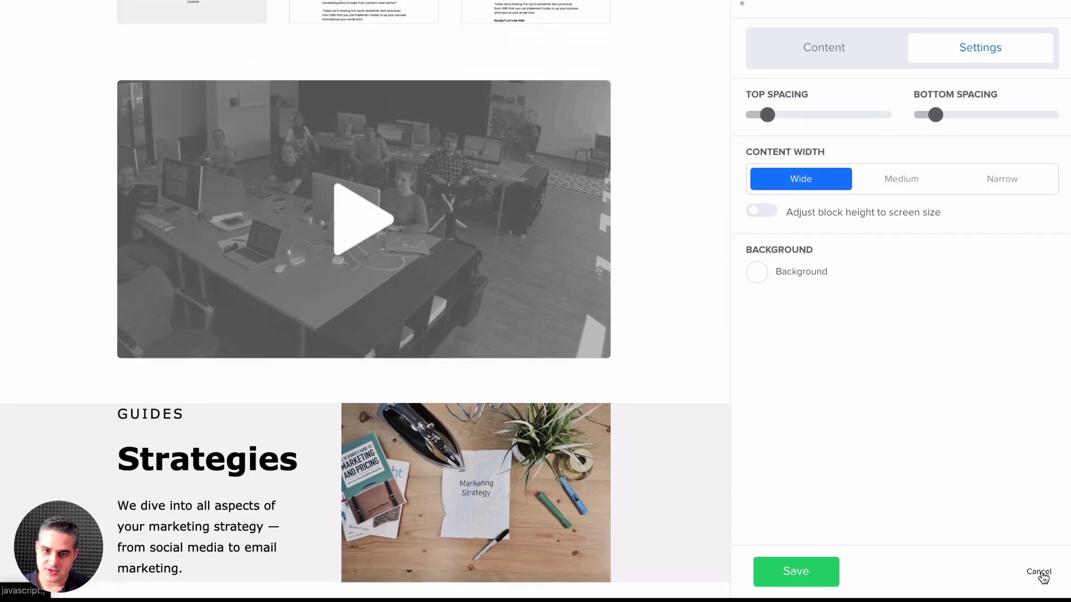
pyautogui.click(1038, 566)
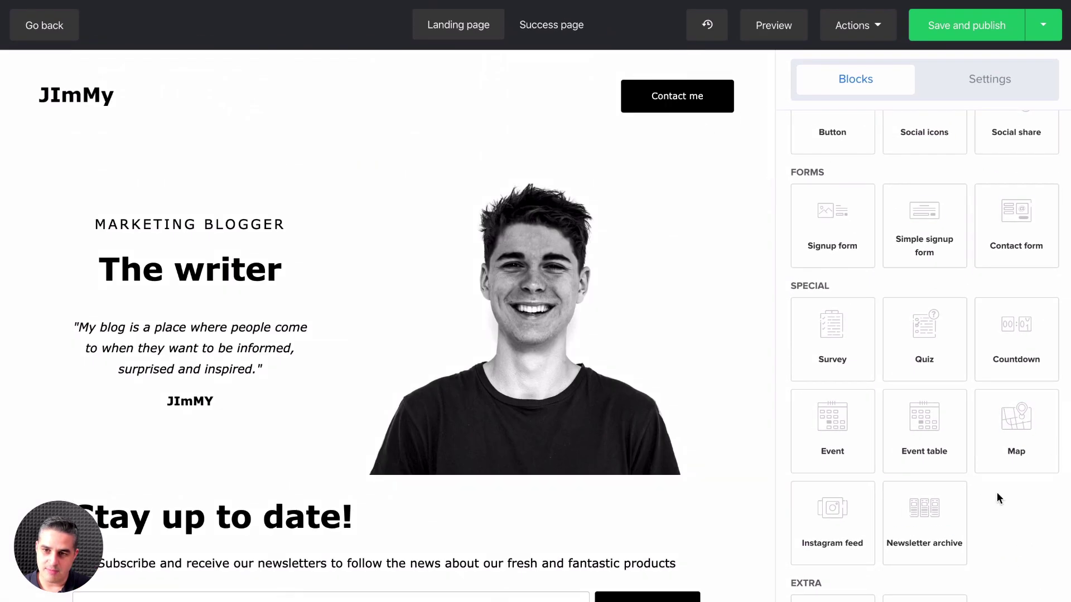
pyautogui.scroll(10, 917, 293)
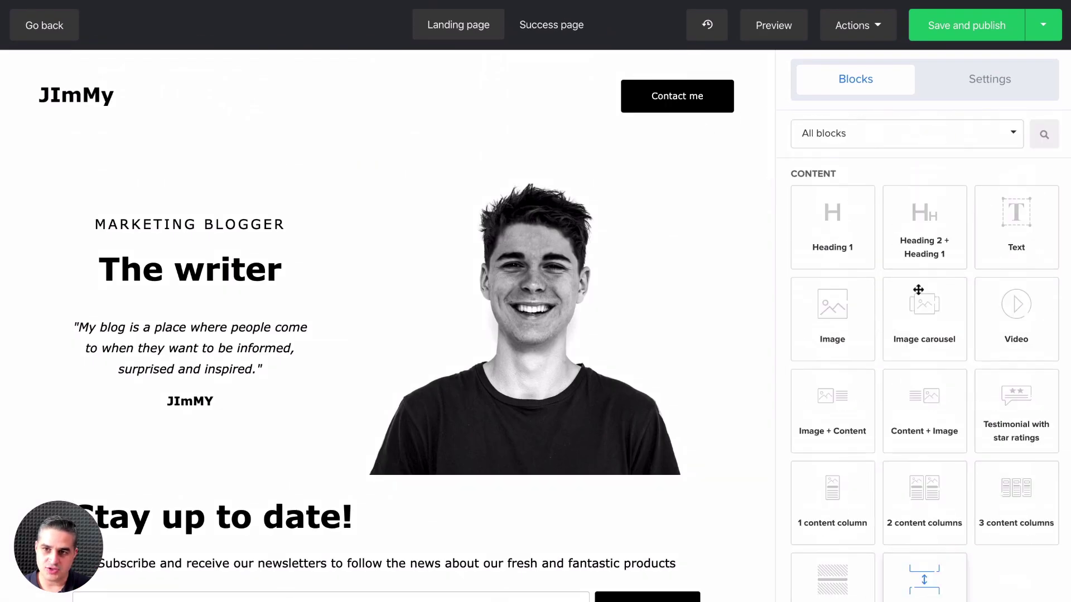
pyautogui.click(983, 87)
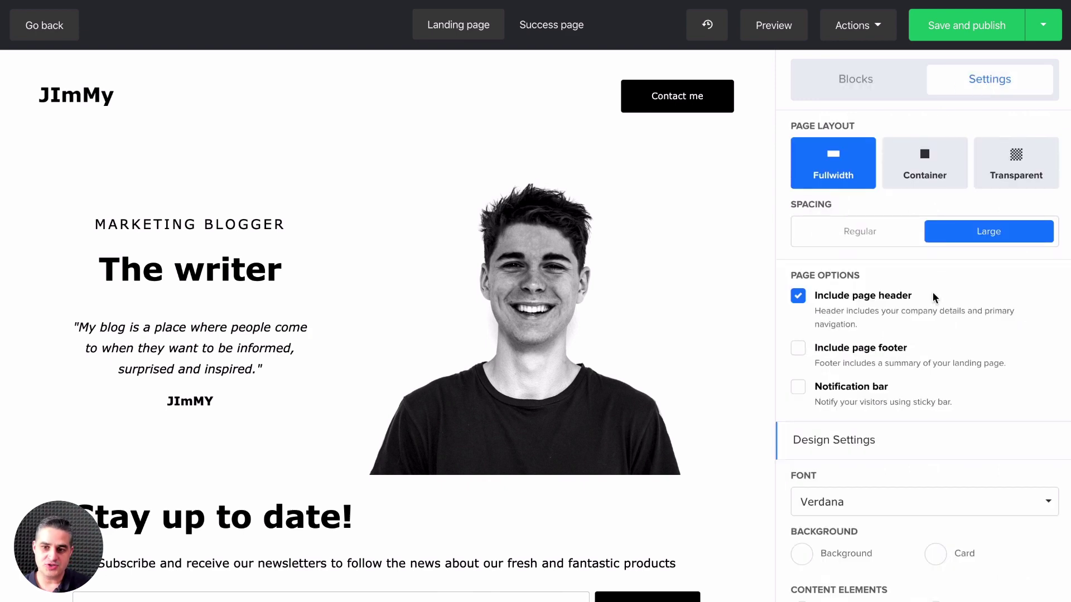
# Set the default button background to dark orange #d35400 and save the button style
pyautogui.scroll(-4, 932, 340)
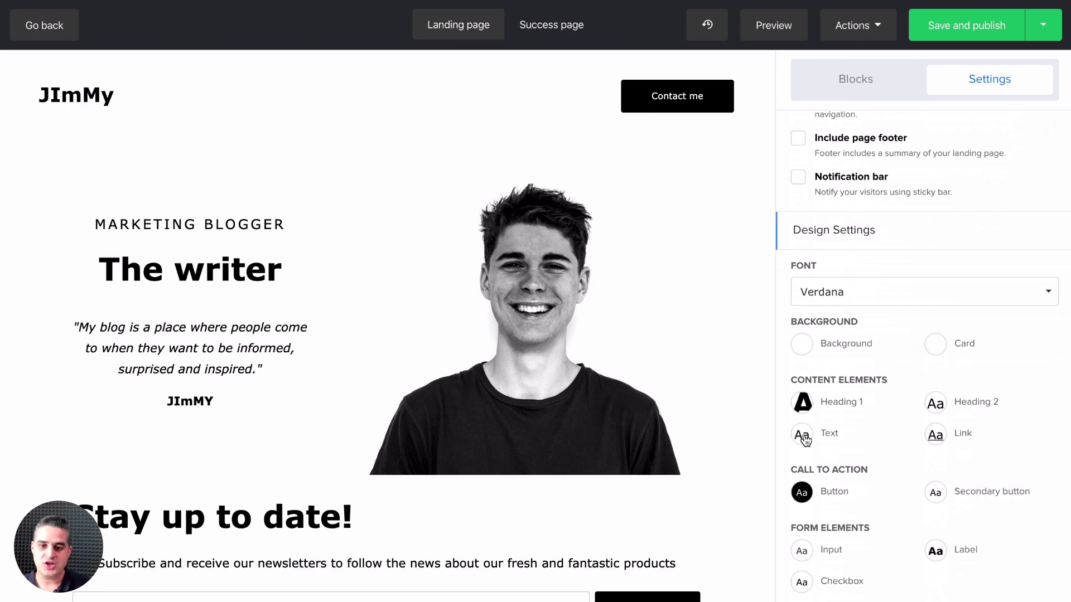
pyautogui.click(802, 494)
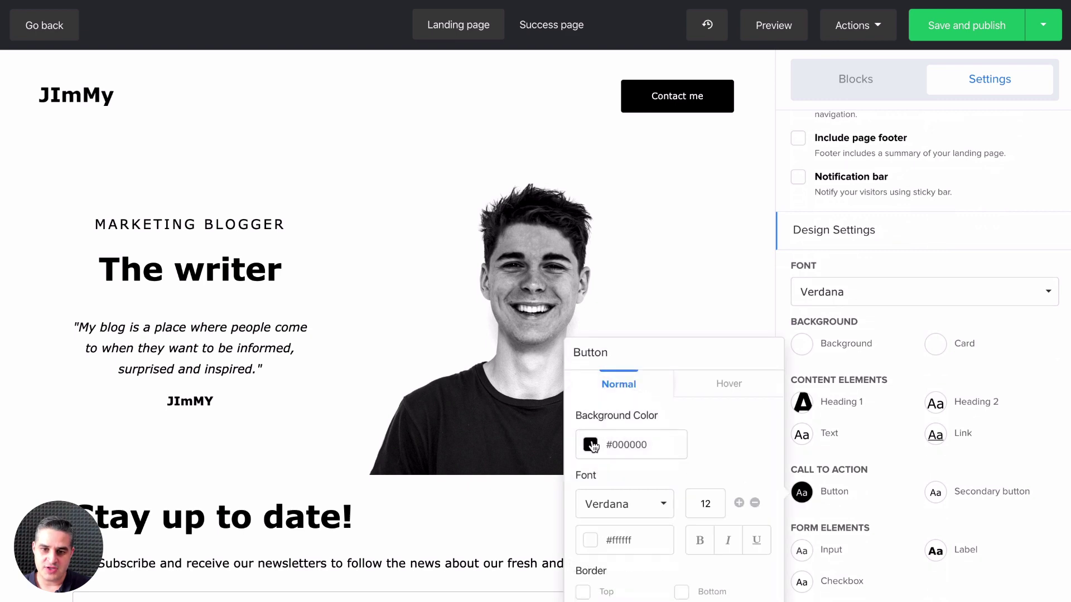
pyautogui.click(593, 446)
pyautogui.scroll(-1, 719, 440)
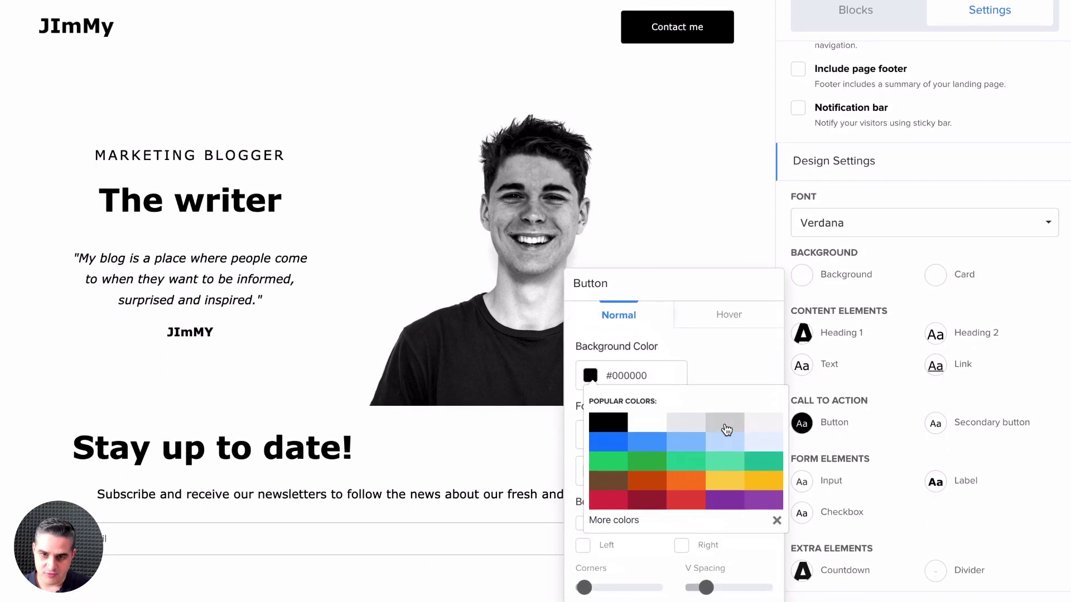
pyautogui.click(647, 479)
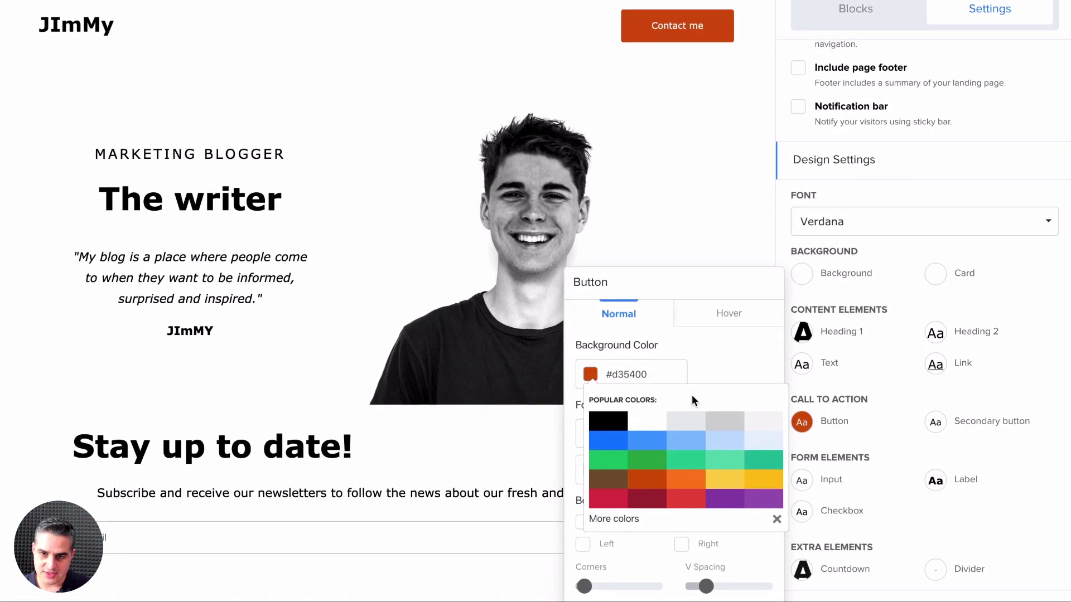
pyautogui.click(753, 577)
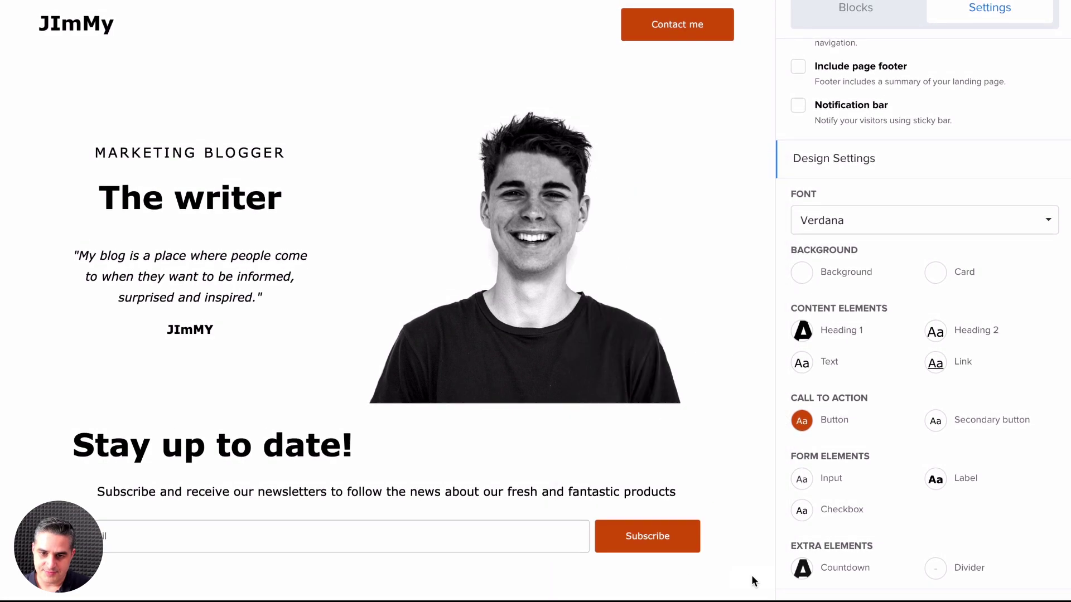
pyautogui.scroll(-10, 672, 483)
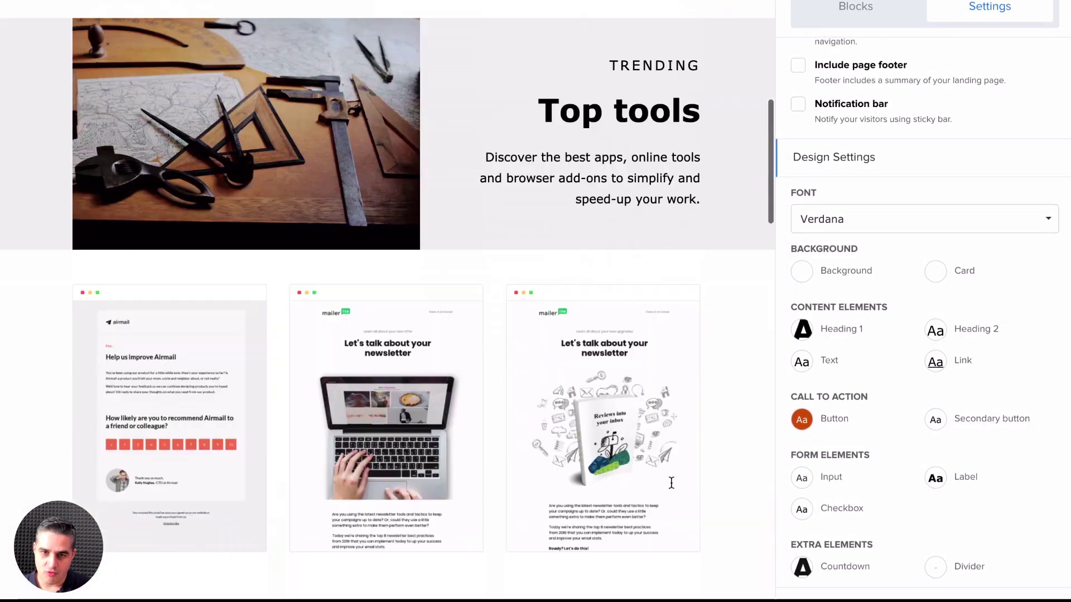
pyautogui.scroll(10, 671, 483)
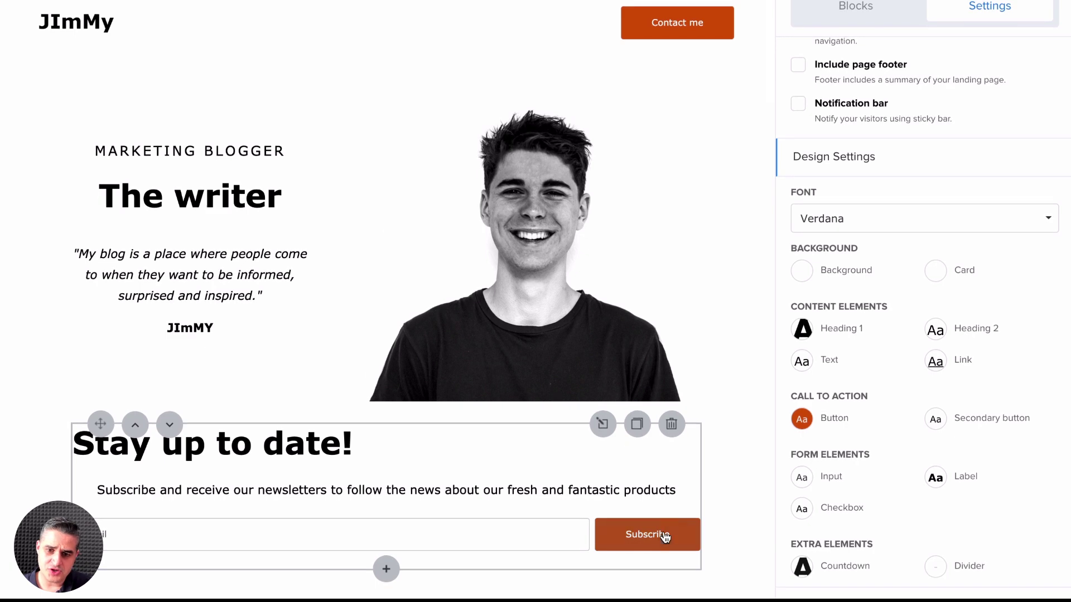
pyautogui.click(608, 425)
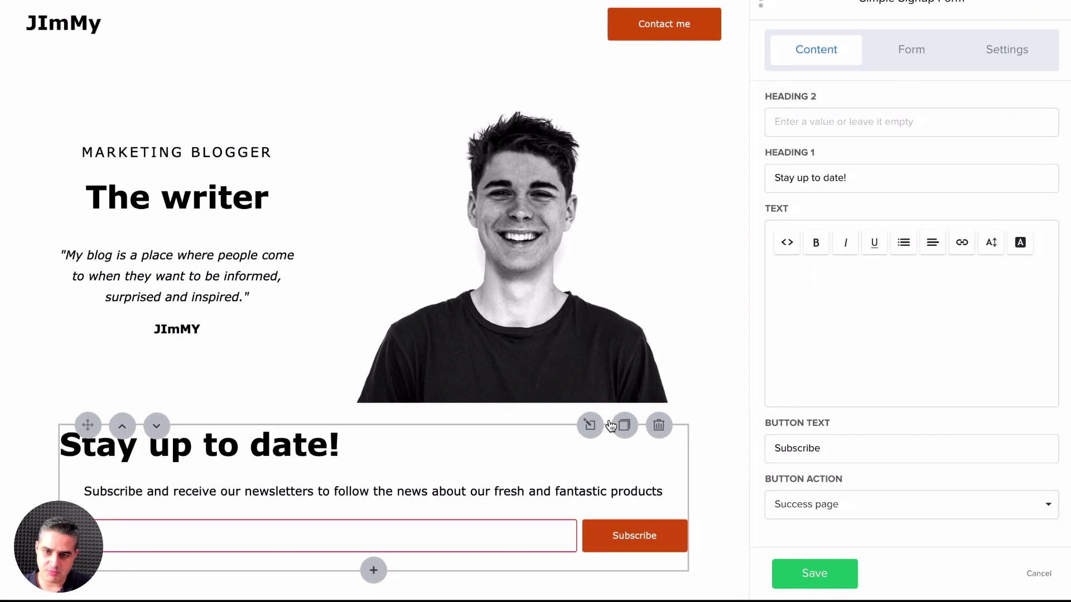
pyautogui.click(925, 58)
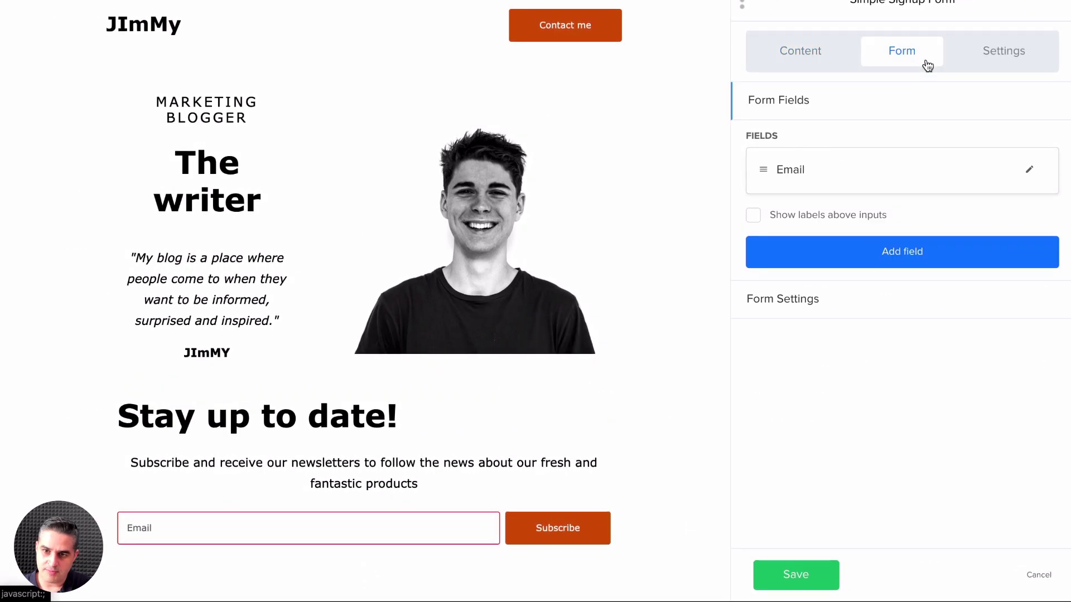
pyautogui.click(971, 60)
pyautogui.scroll(-2, 912, 241)
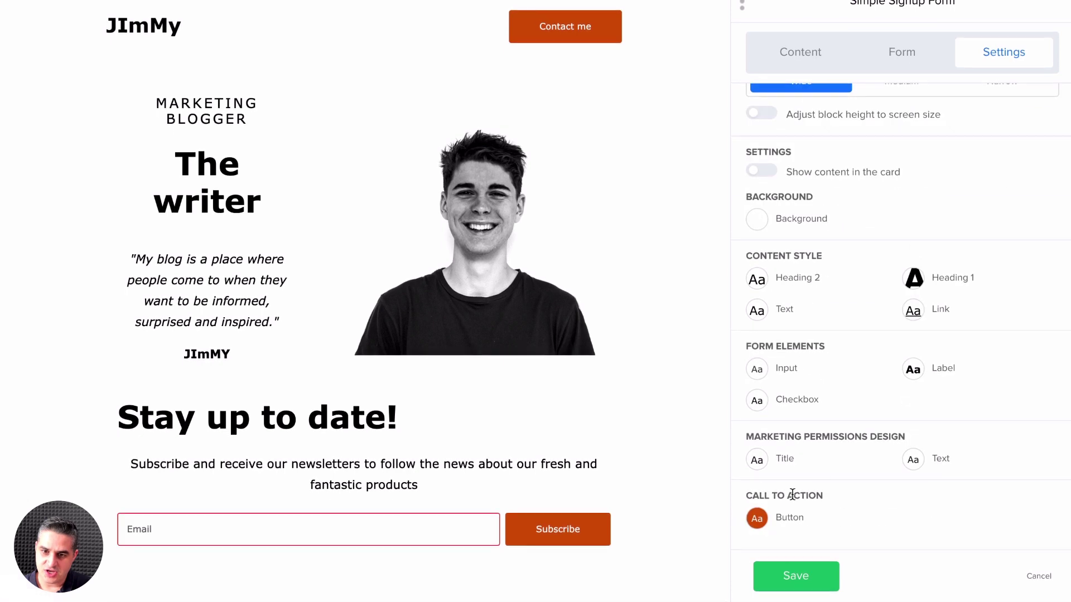
pyautogui.click(757, 521)
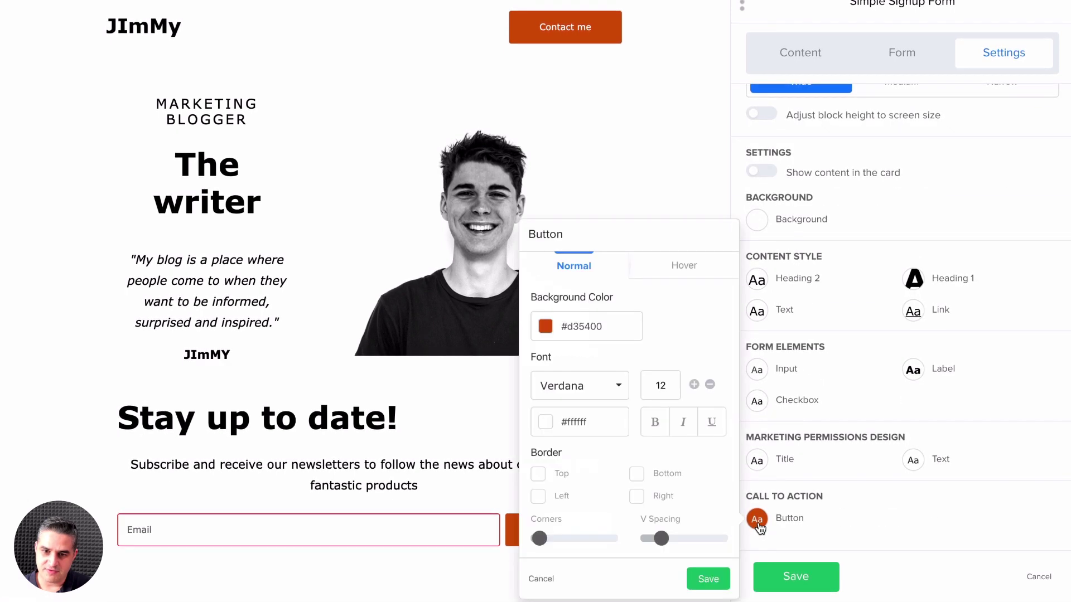
pyautogui.click(546, 328)
pyautogui.click(560, 379)
pyautogui.click(706, 578)
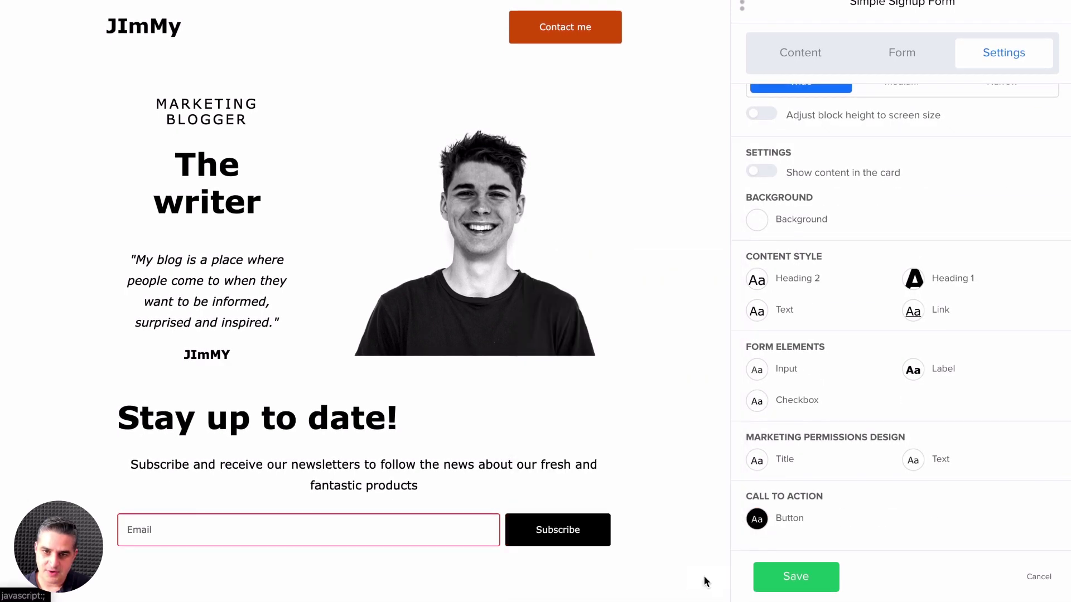
pyautogui.scroll(-20, 718, 426)
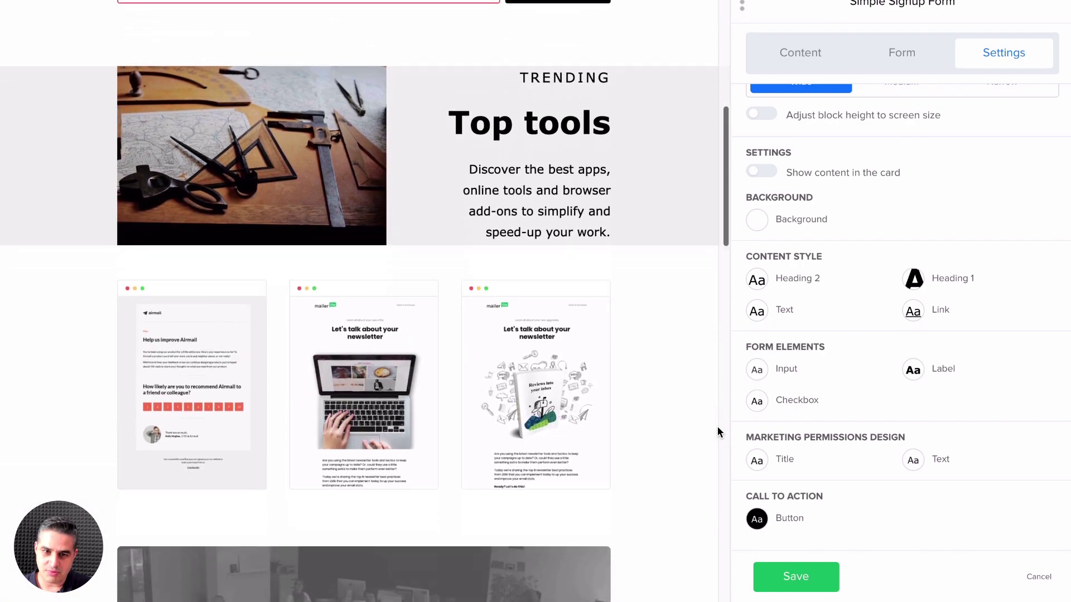
pyautogui.scroll(-10, 715, 427)
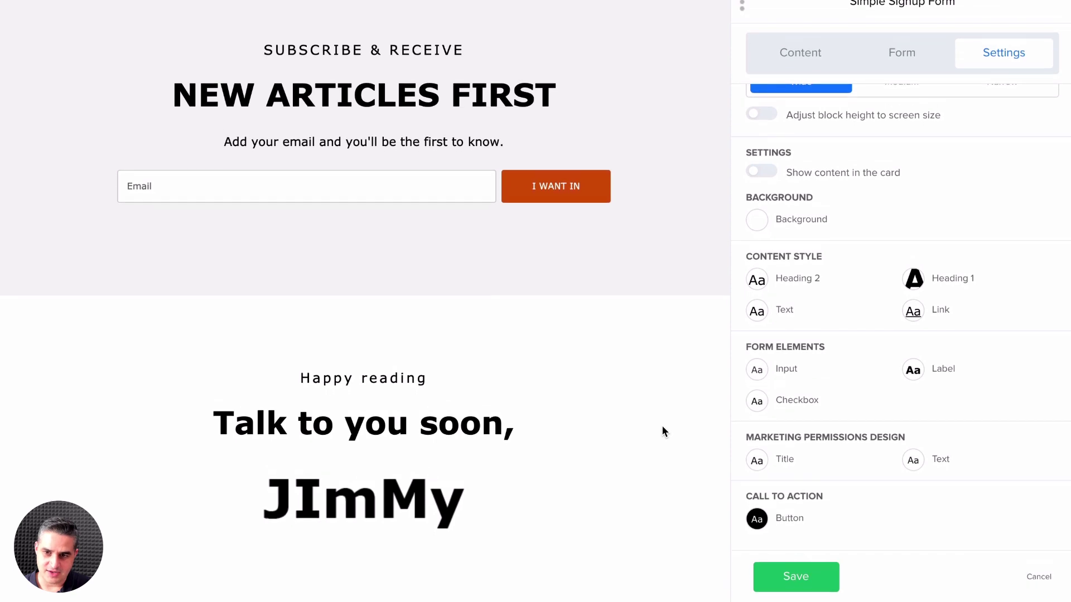
pyautogui.scroll(20, 661, 427)
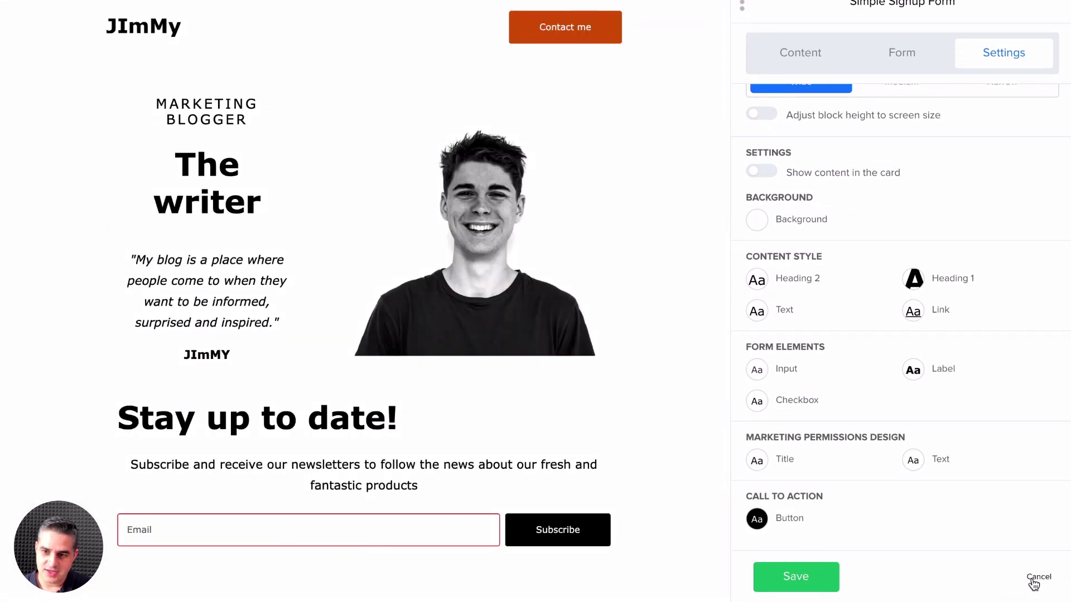
pyautogui.click(1037, 578)
pyautogui.scroll(5, 920, 426)
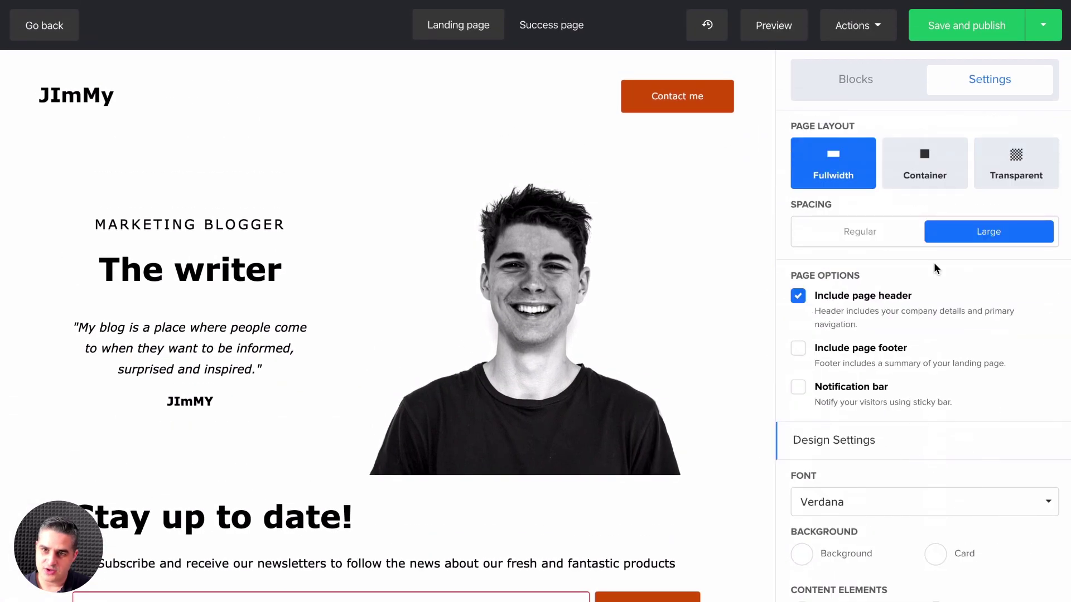
pyautogui.click(855, 88)
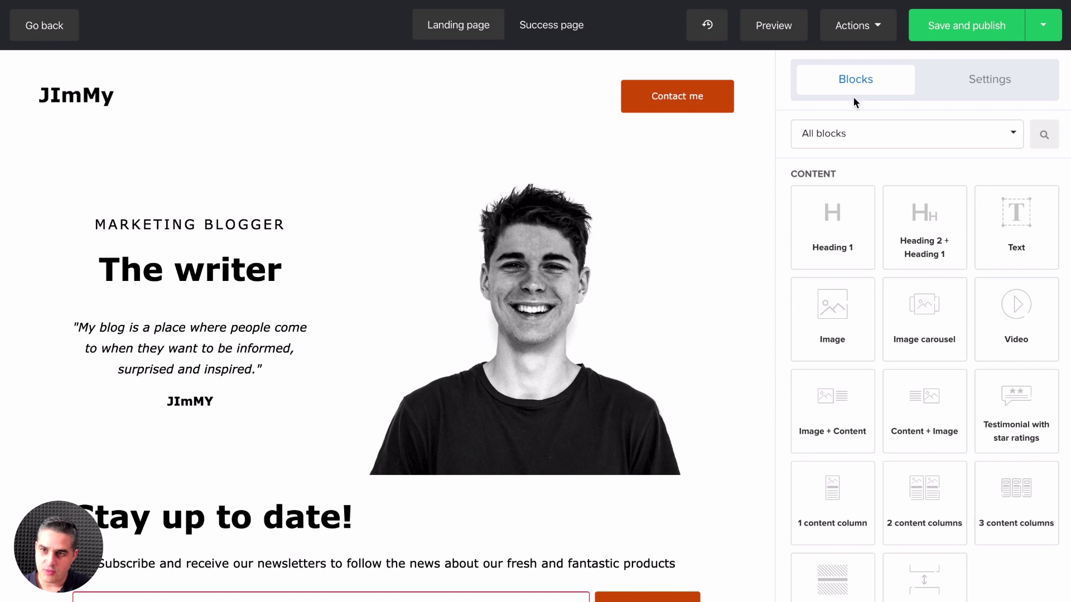
pyautogui.click(948, 135)
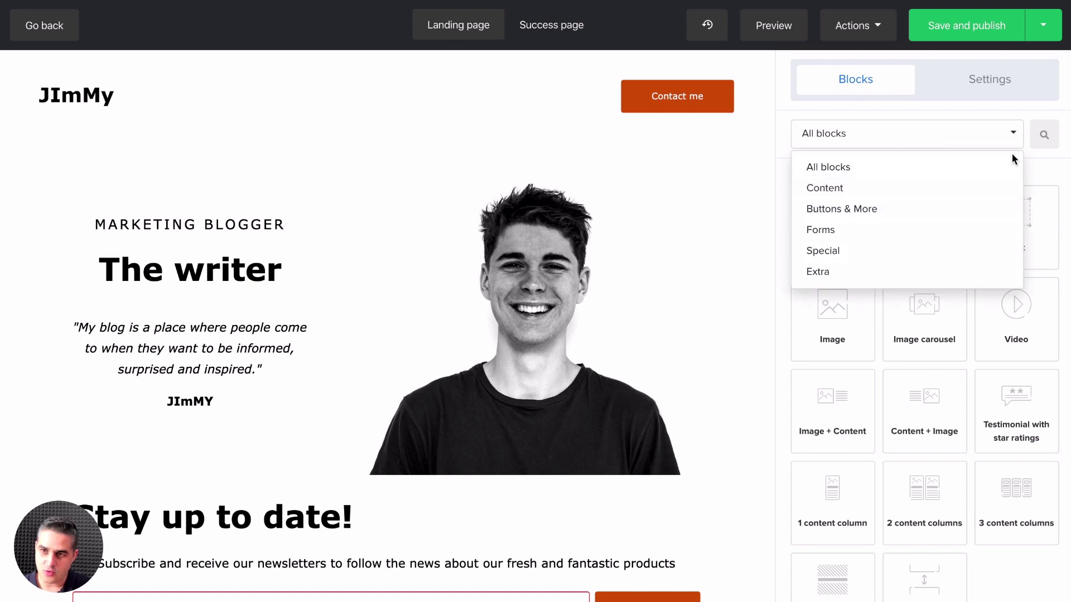
pyautogui.click(1043, 138)
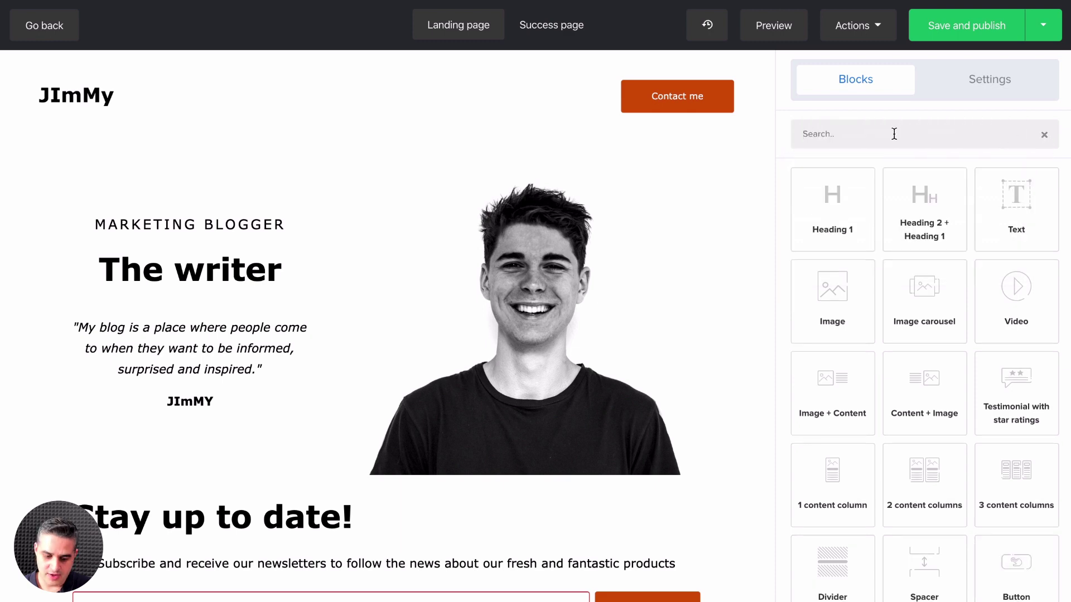
pyautogui.write('video')
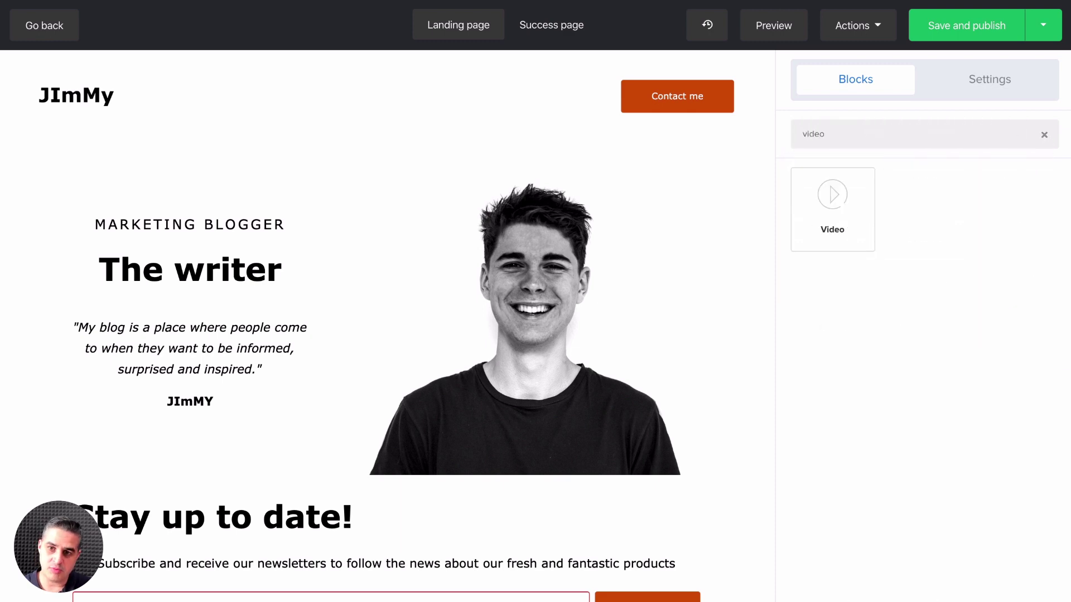
pyautogui.click(1045, 136)
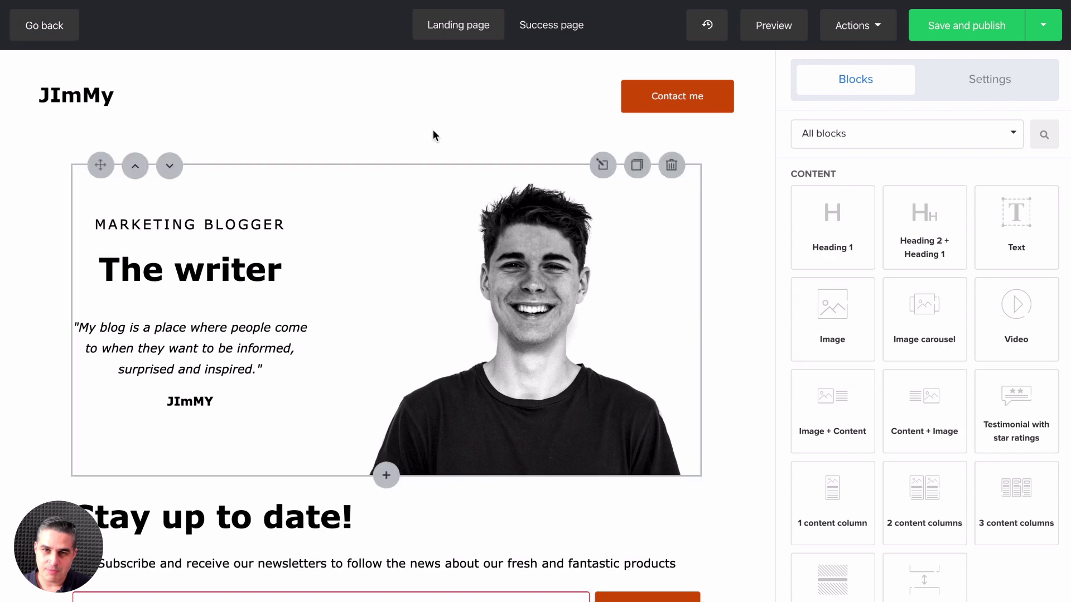
pyautogui.scroll(-1, 480, 137)
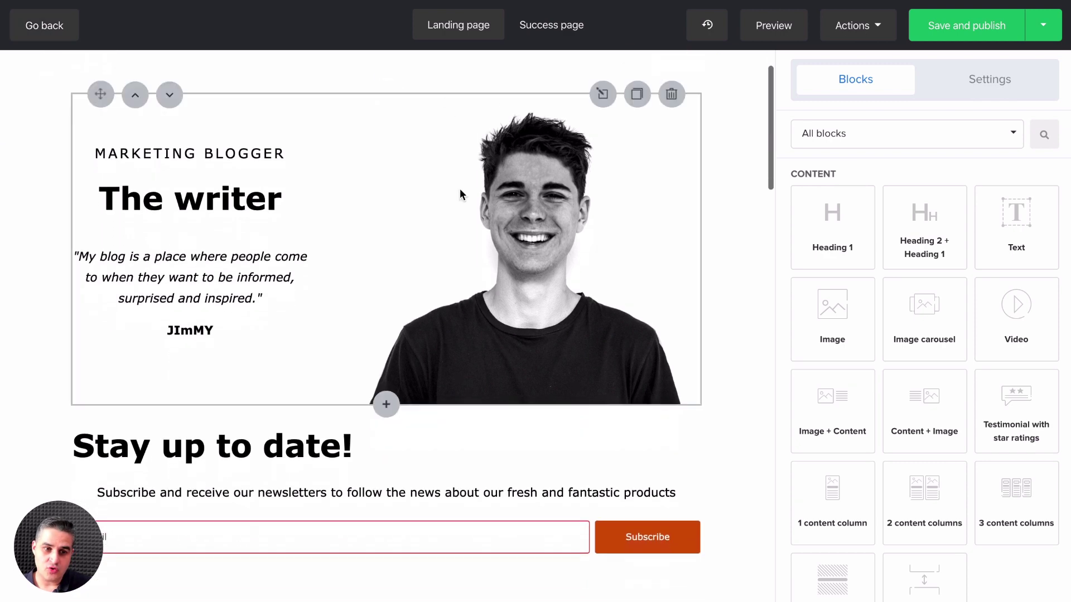
pyautogui.scroll(1, 353, 497)
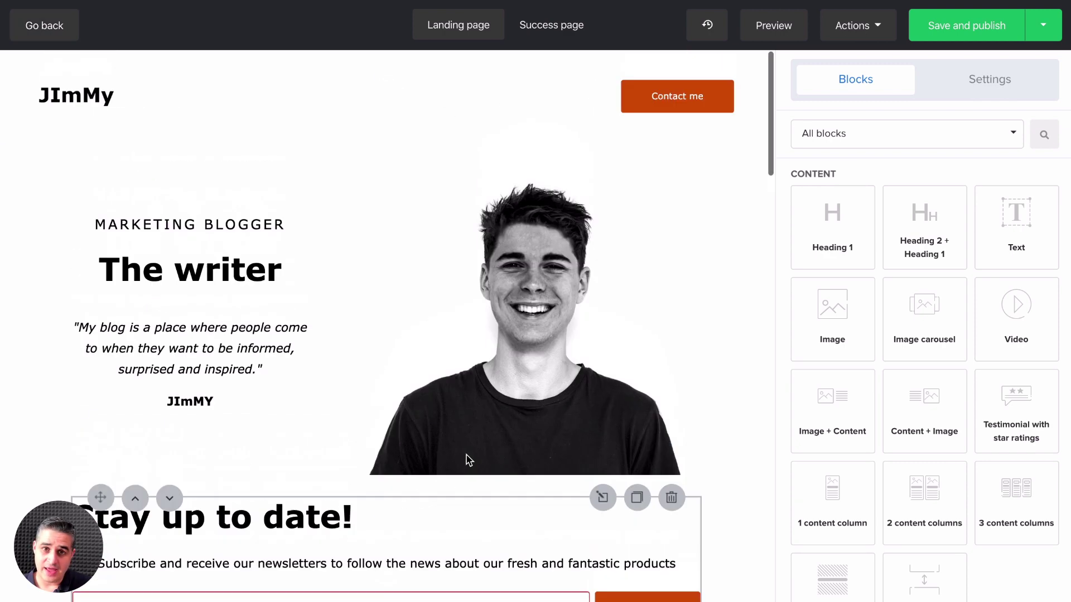
pyautogui.click(555, 28)
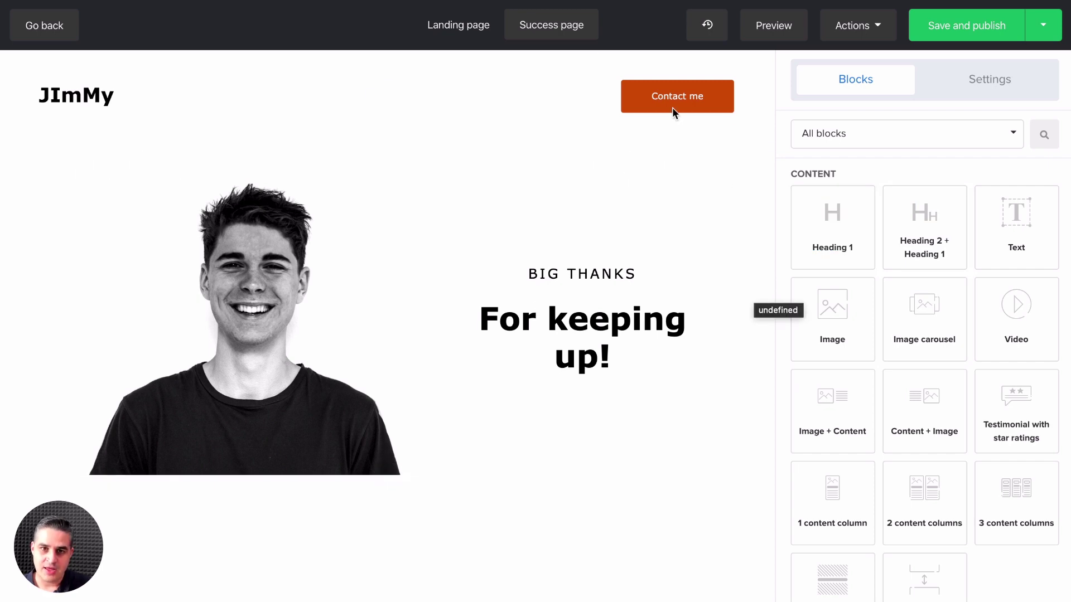
pyautogui.click(459, 27)
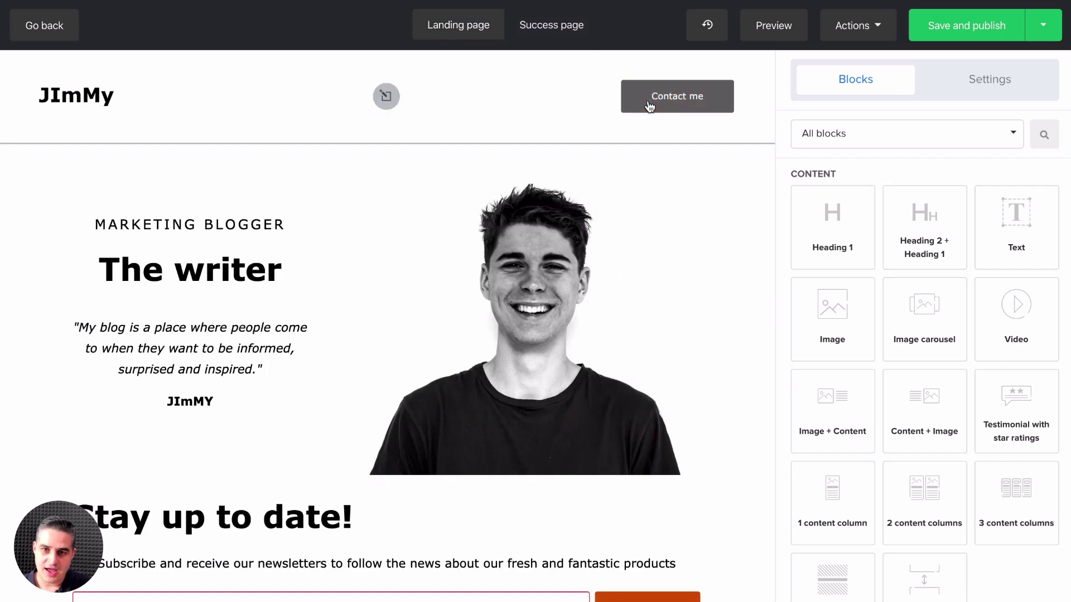
pyautogui.scroll(-2, 676, 513)
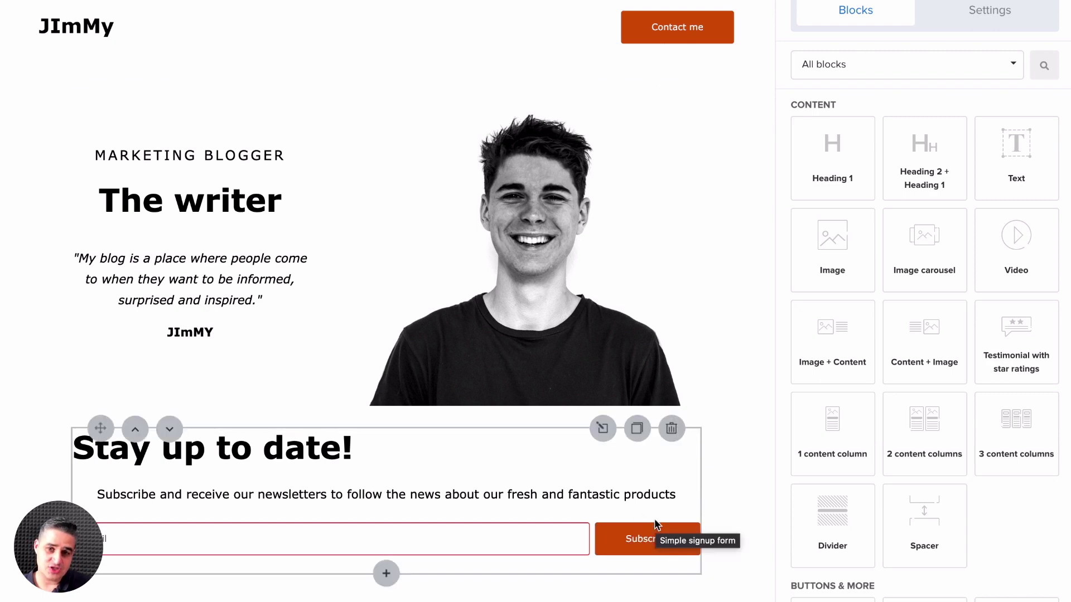
pyautogui.scroll(2, 657, 524)
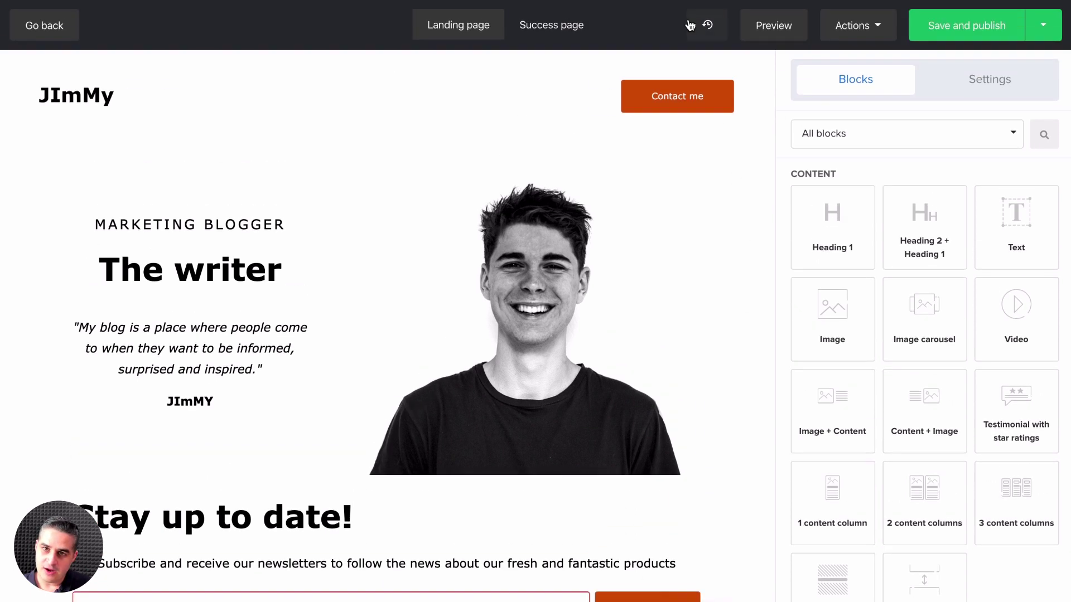
# In Recent changes, undo the background colour, the Video block and earlier edits
pyautogui.click(699, 25)
pyautogui.scroll(-3, 689, 192)
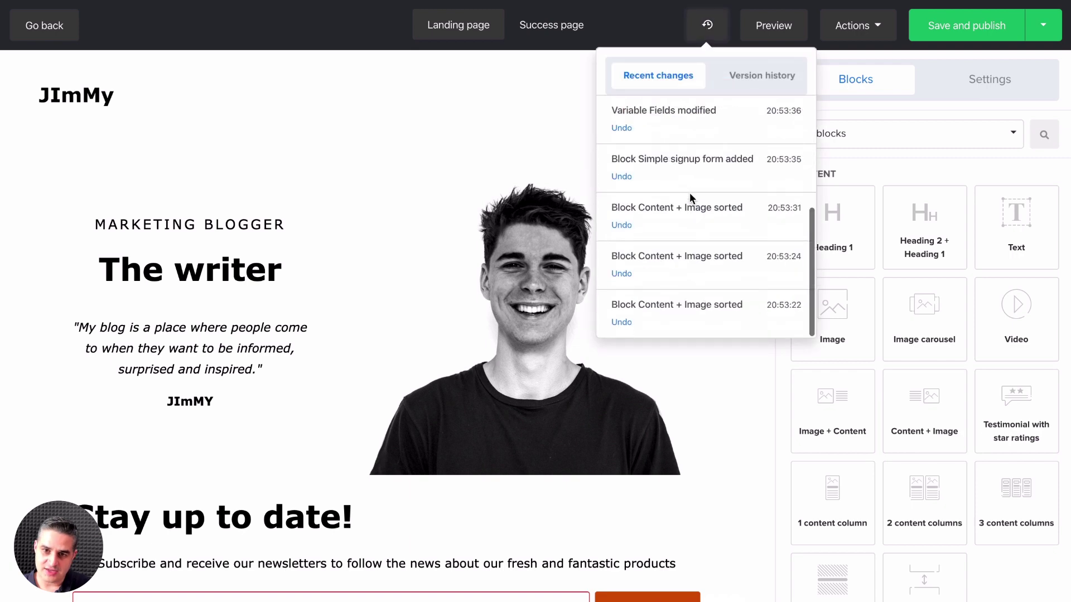
pyautogui.scroll(-2, 613, 308)
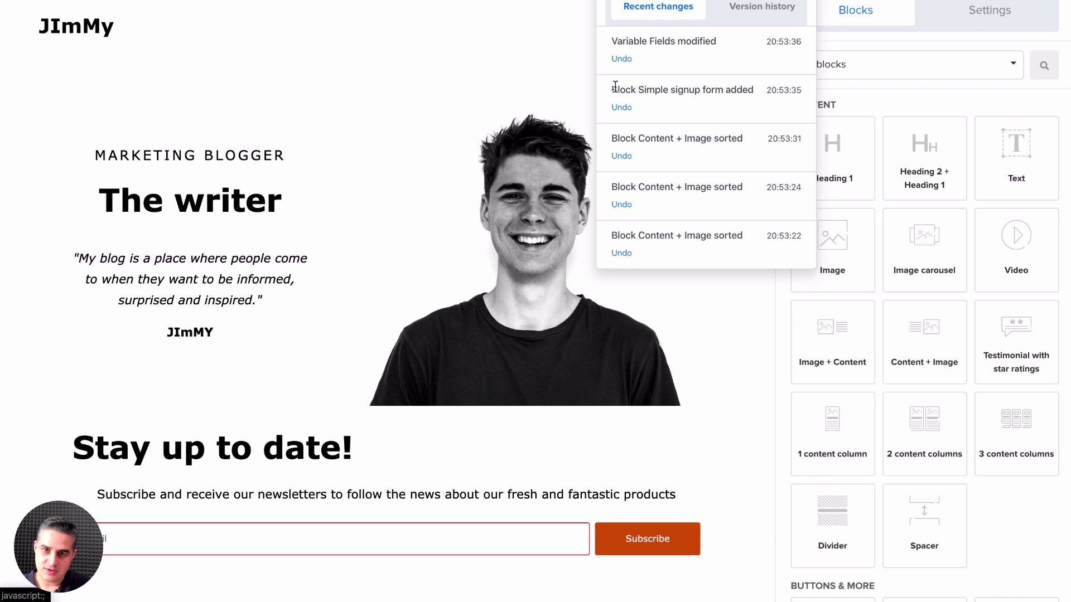
pyautogui.scroll(3, 631, 84)
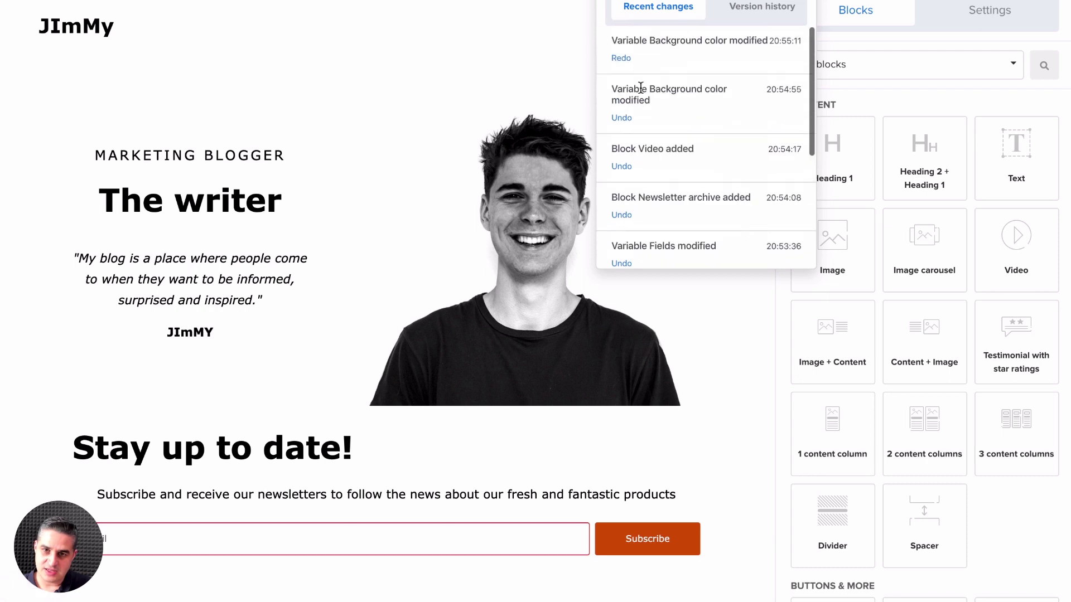
pyautogui.click(621, 118)
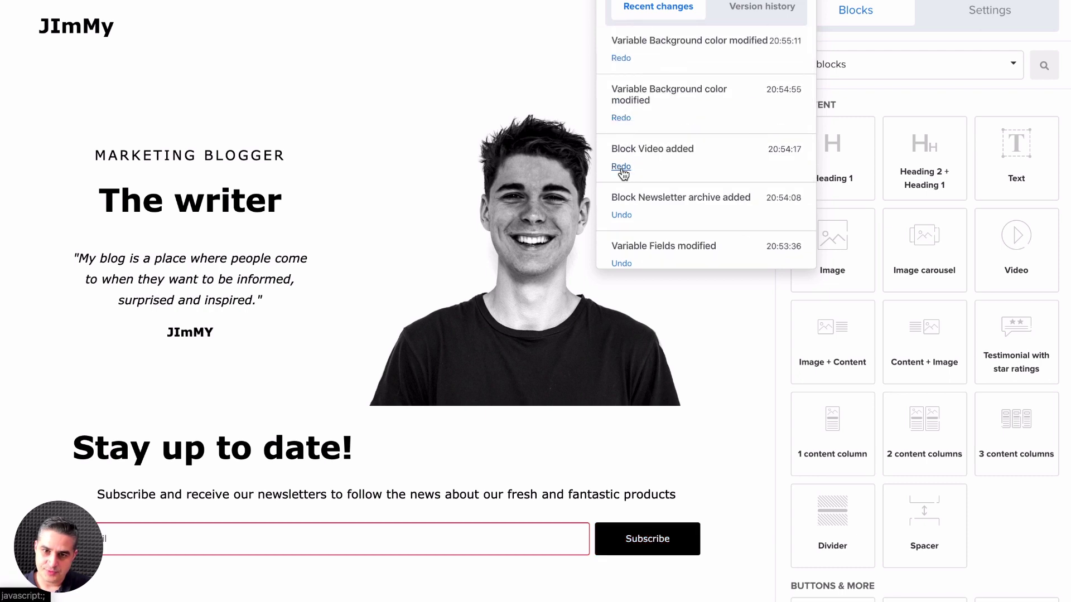
pyautogui.click(622, 167)
pyautogui.scroll(-3, 677, 139)
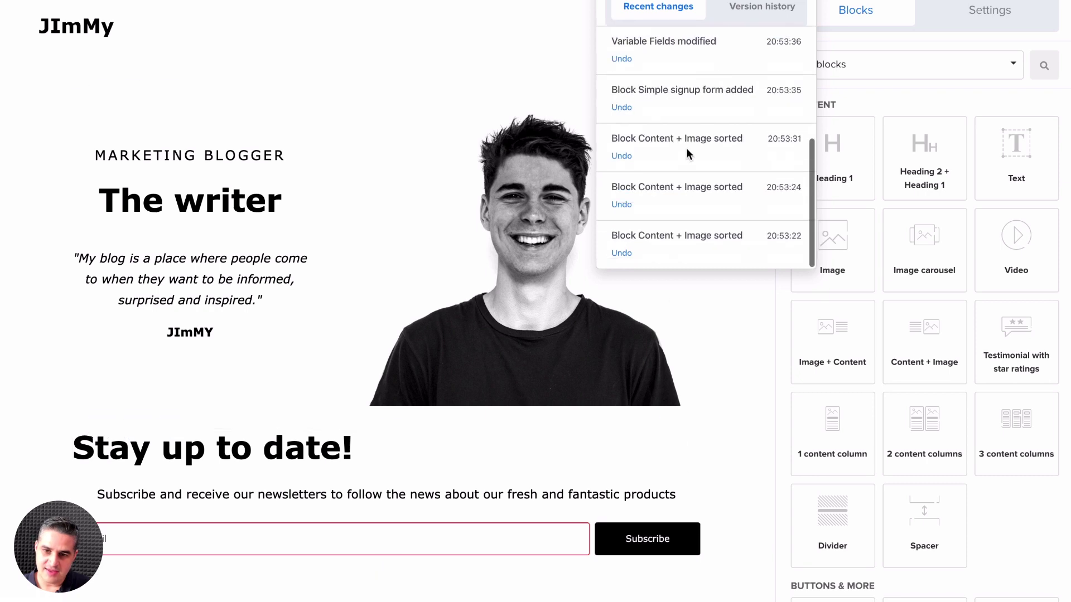
pyautogui.click(621, 253)
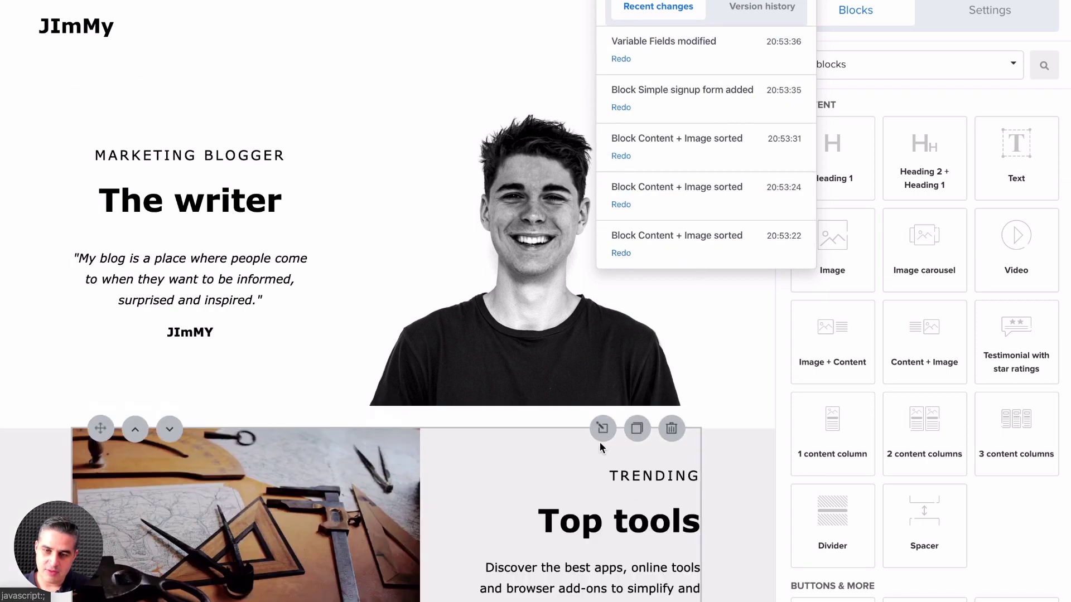
pyautogui.scroll(2, 705, 186)
pyautogui.click(707, 26)
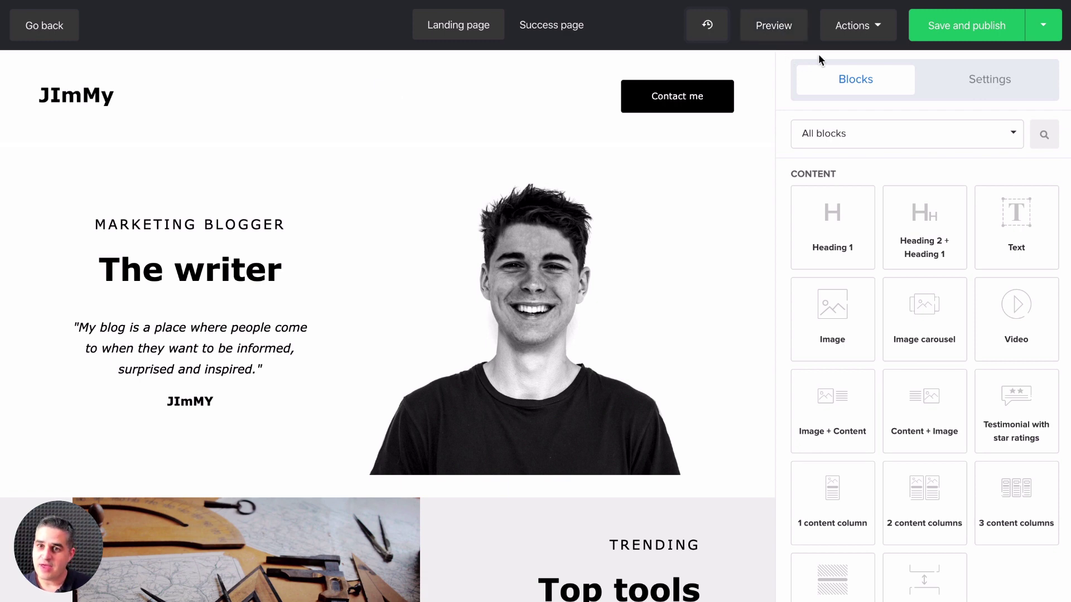
# Check the Actions menu and Save as draft option, then save the design for Page settings
pyautogui.click(852, 34)
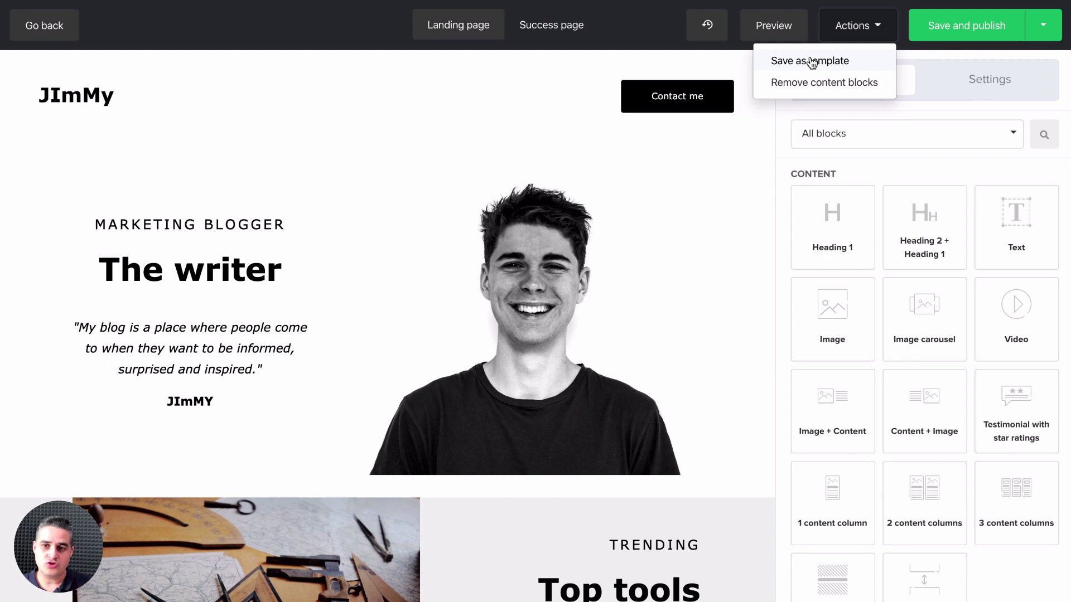
pyautogui.scroll(-1, 563, 421)
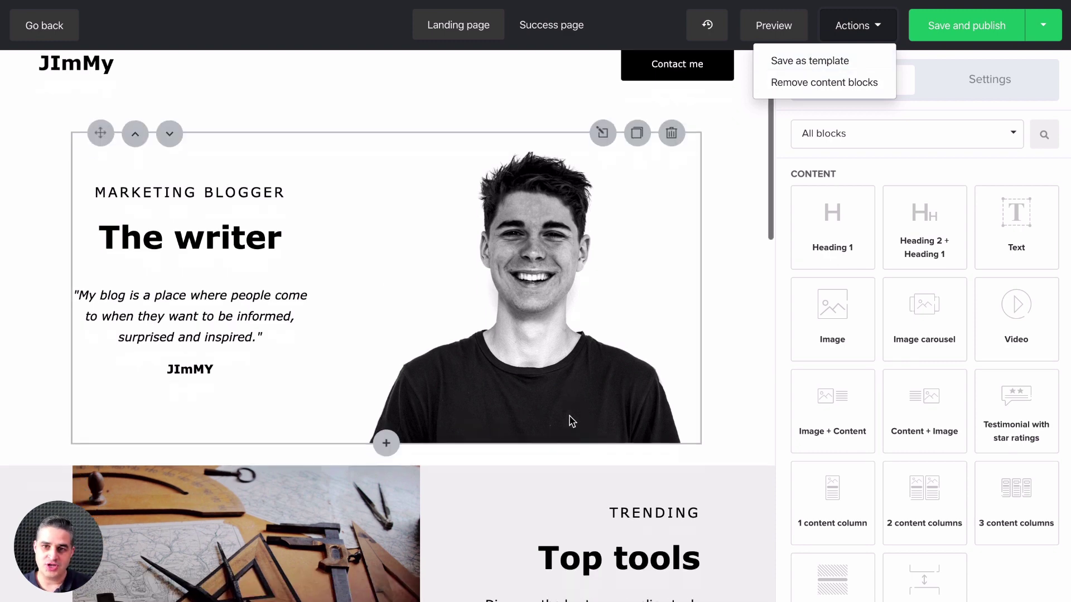
pyautogui.scroll(1, 563, 421)
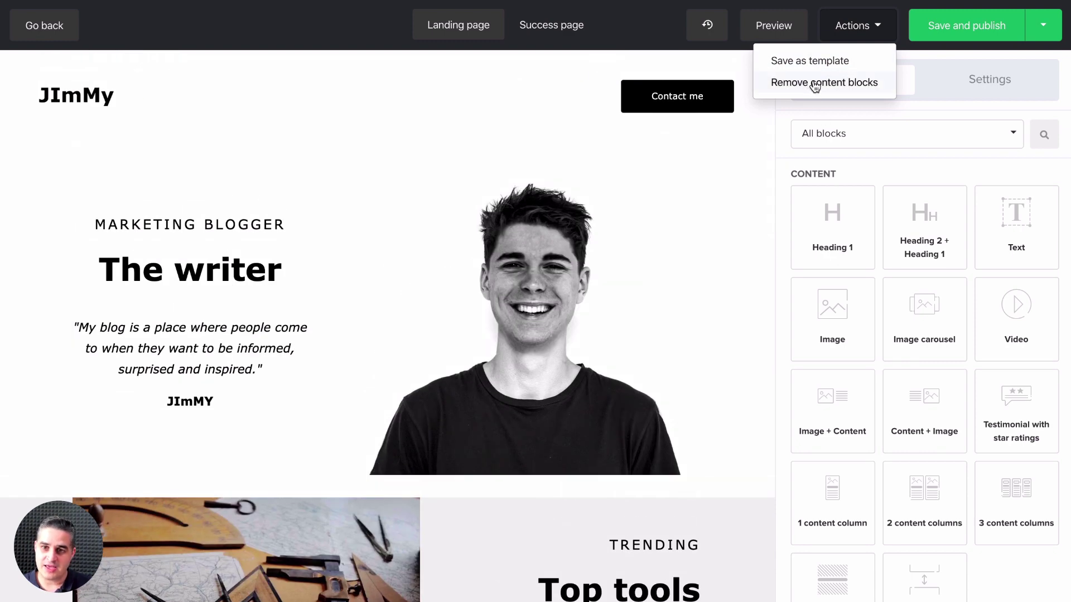
pyautogui.click(776, 117)
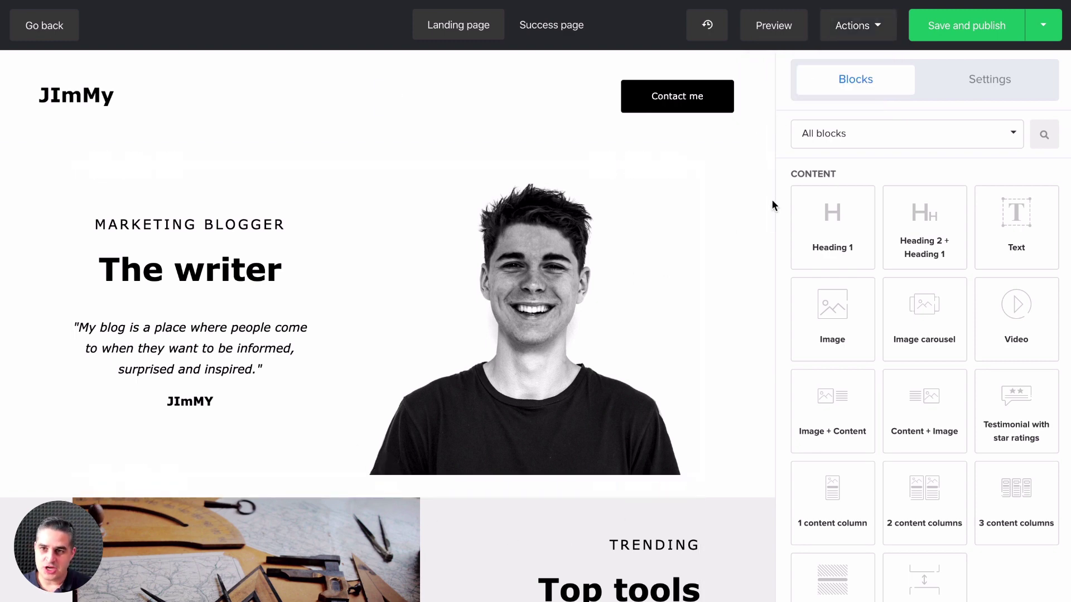
pyautogui.click(1043, 25)
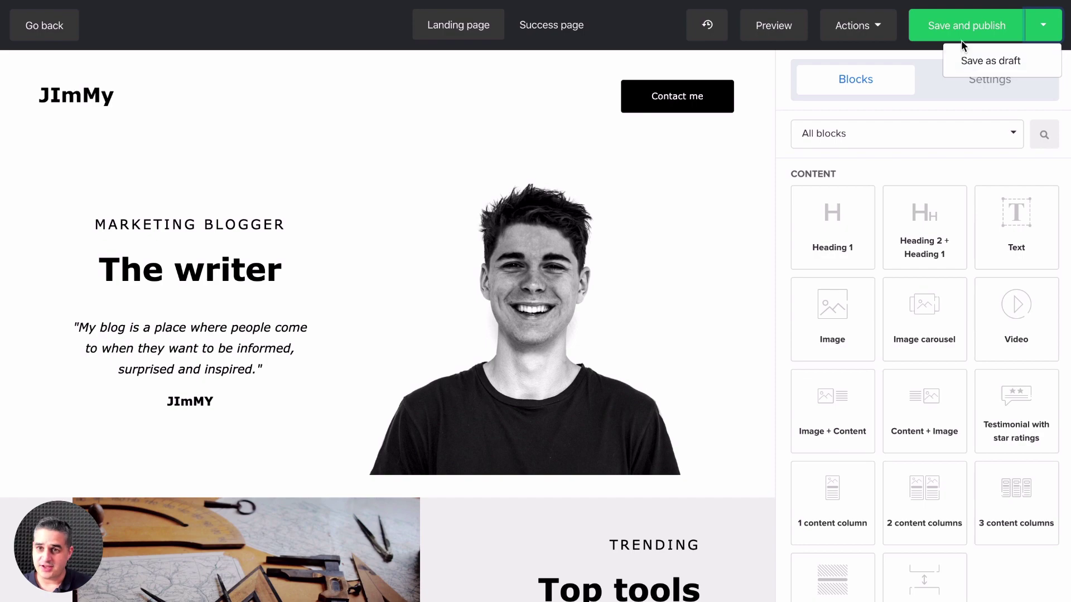
pyautogui.click(938, 26)
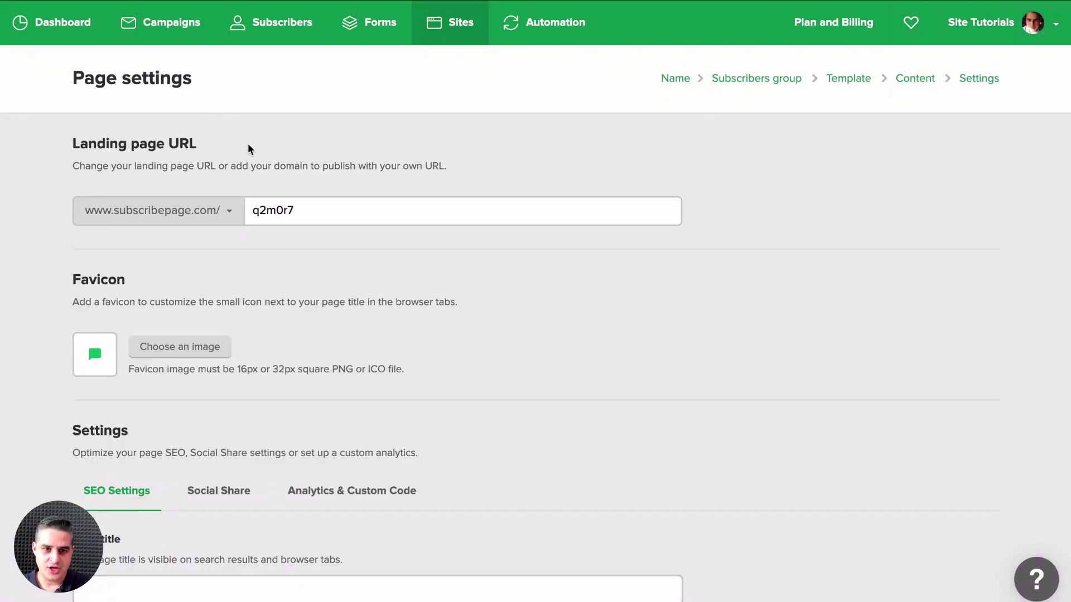
# Change the page URL to new-landing-page, keeping the subscribepage.com domain
pyautogui.doubleClick(272, 211)
pyautogui.write('new-landing-page')
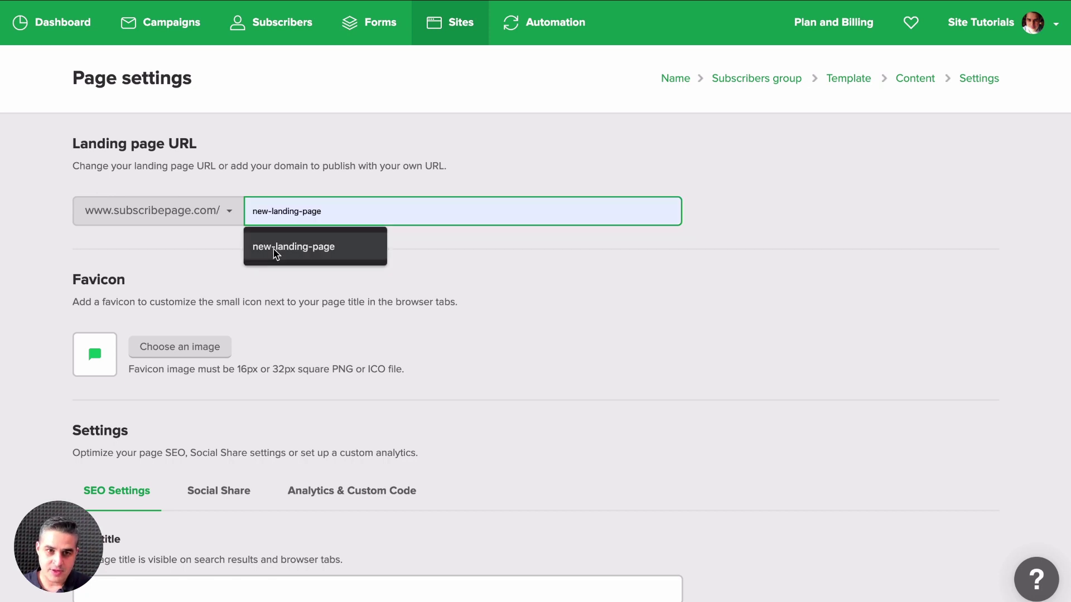
pyautogui.click(282, 248)
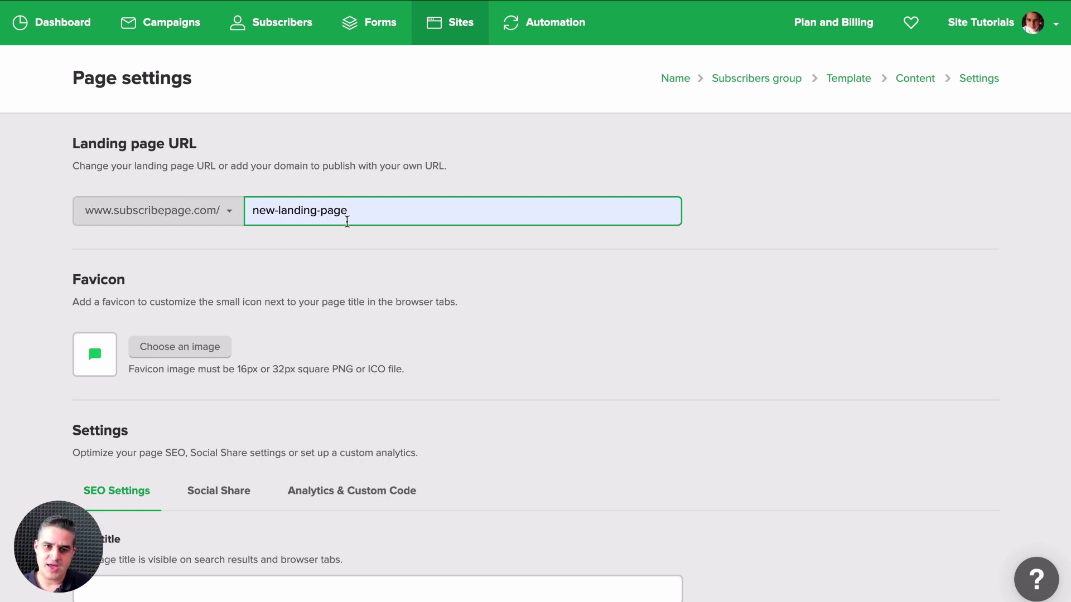
pyautogui.click(228, 212)
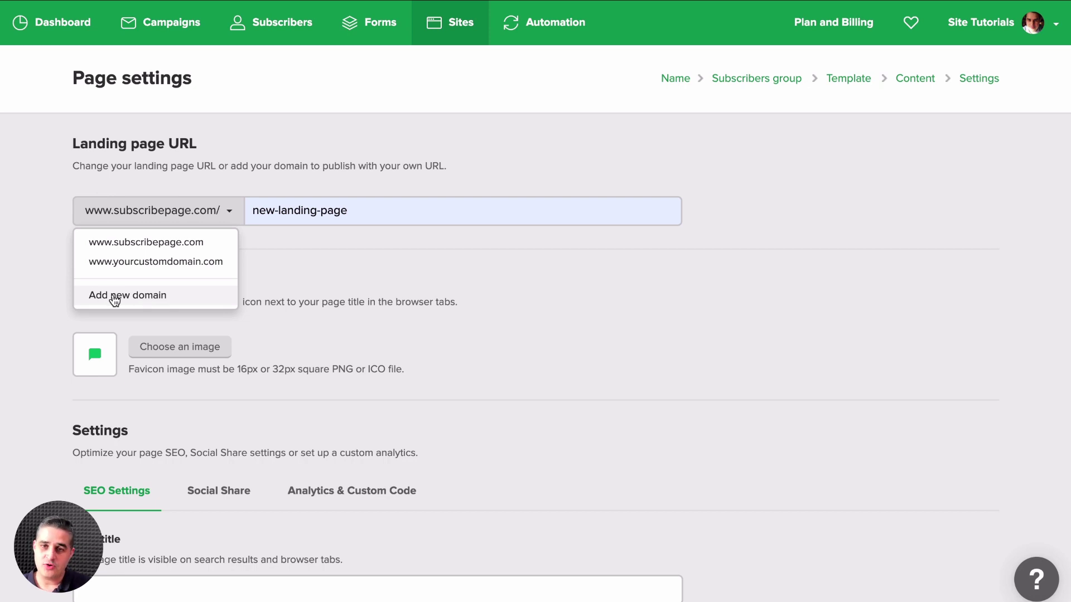
pyautogui.click(366, 303)
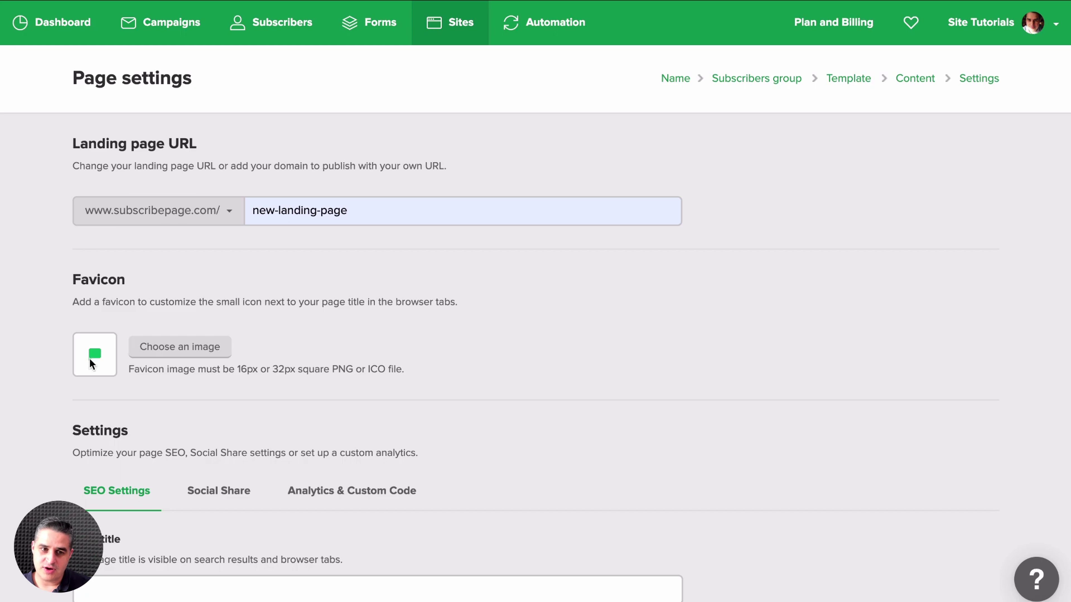
pyautogui.scroll(-5, 399, 401)
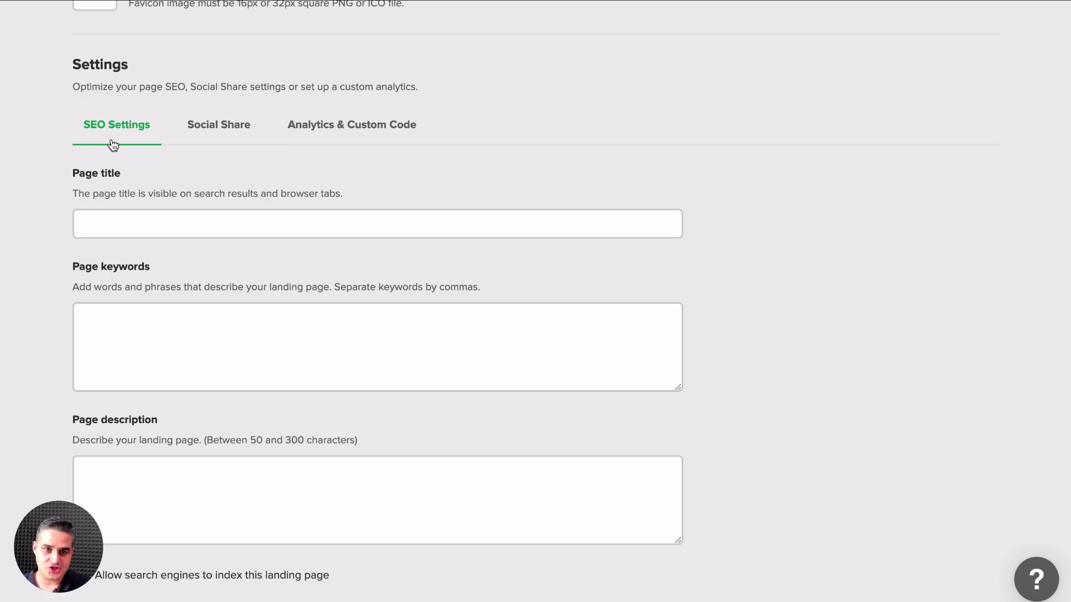
# Review the landing page's Social Share settings
pyautogui.scroll(-1, 225, 180)
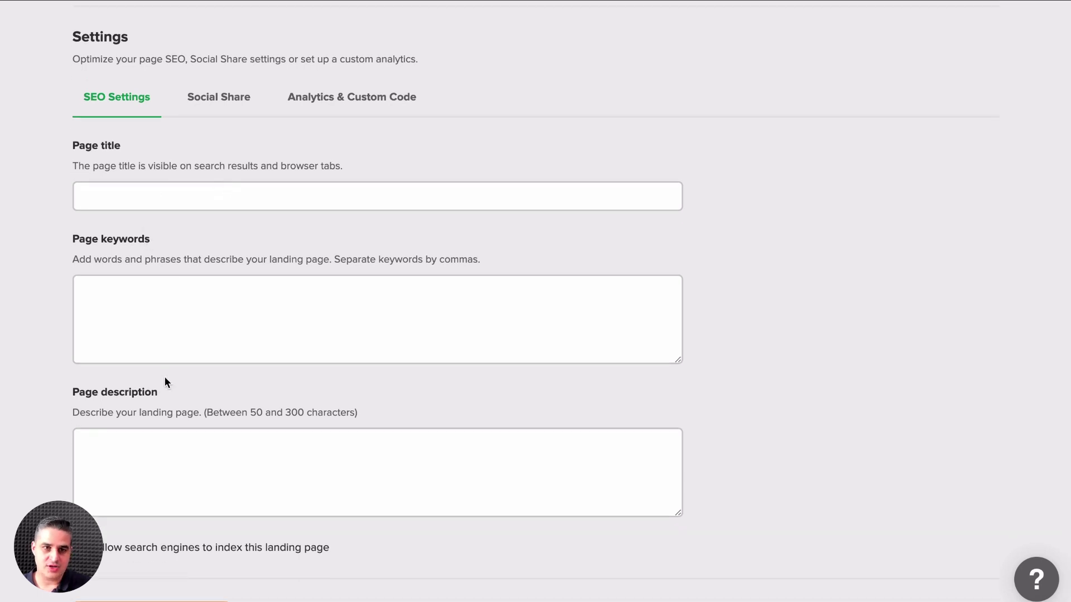
pyautogui.click(220, 100)
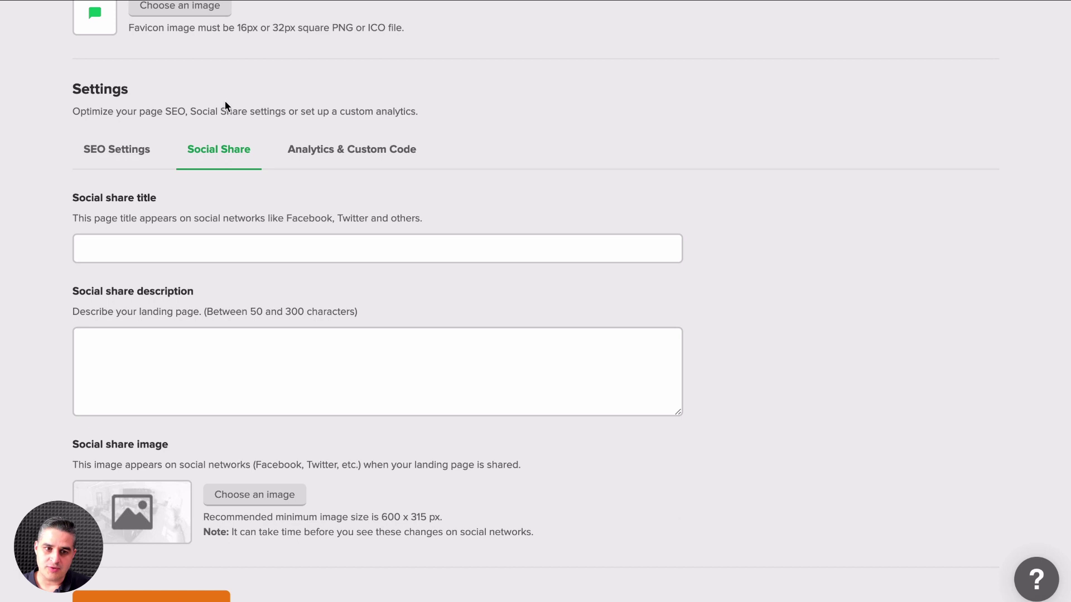
pyautogui.scroll(-2, 99, 385)
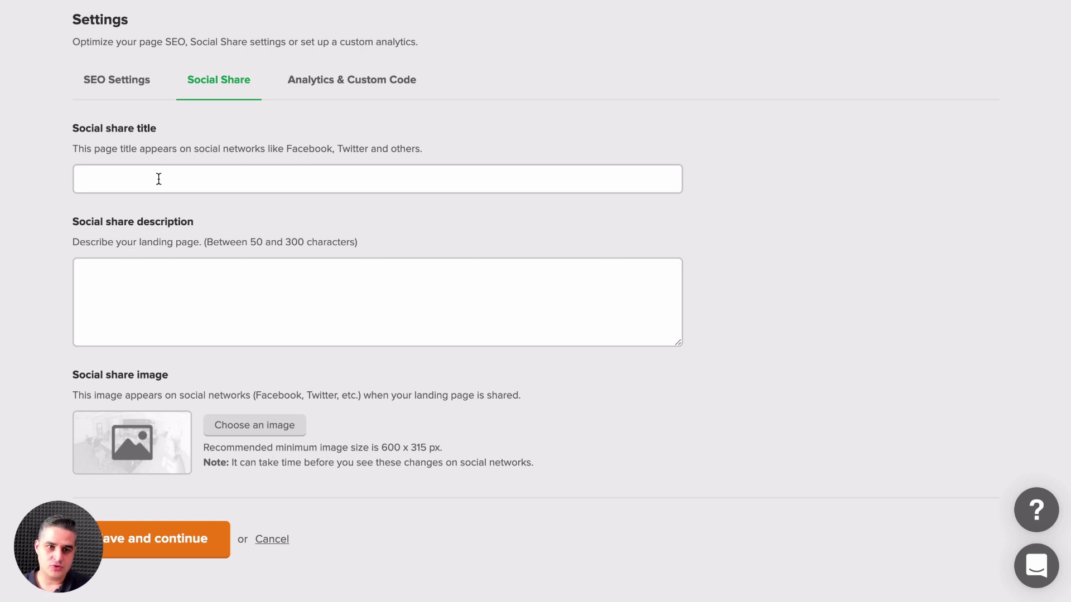
# Review the Analytics & Custom Code settings, then save the page settings
pyautogui.click(339, 83)
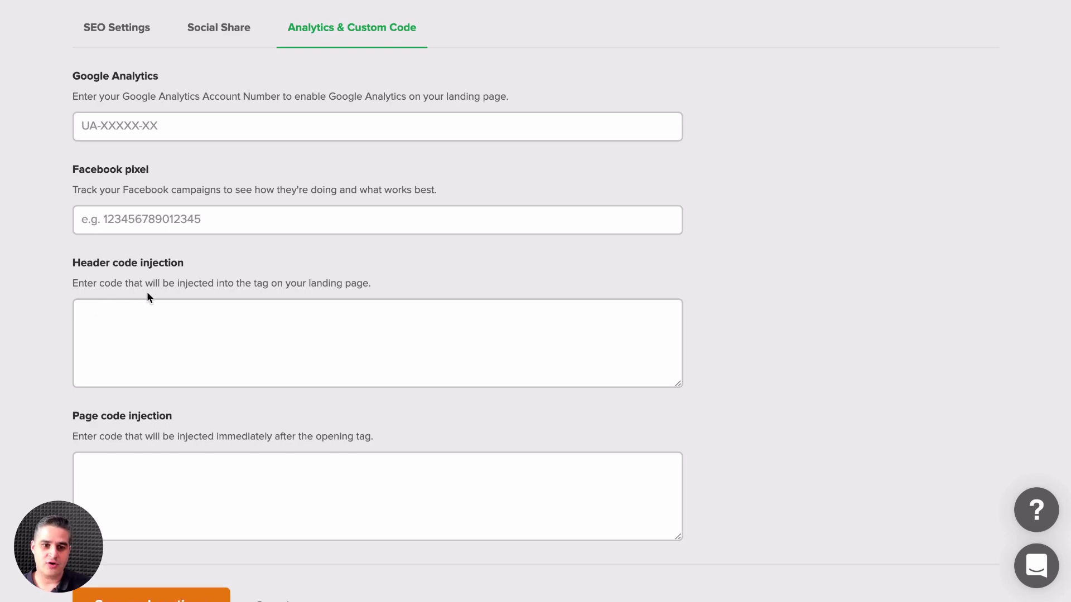
pyautogui.scroll(-2, 153, 290)
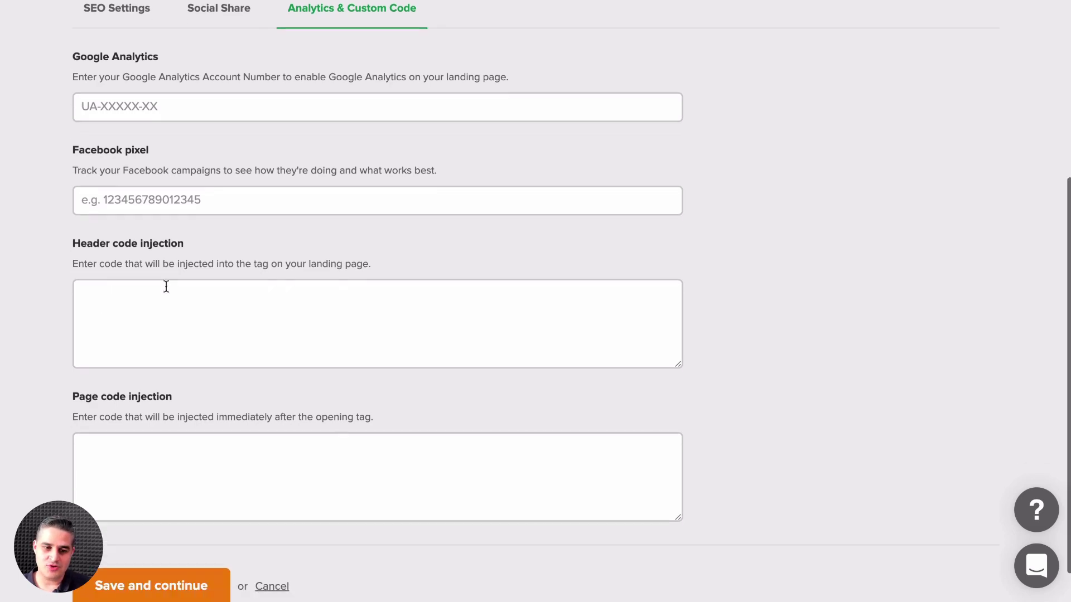
pyautogui.scroll(8, 166, 286)
pyautogui.scroll(1, 166, 287)
pyautogui.scroll(-8, 165, 287)
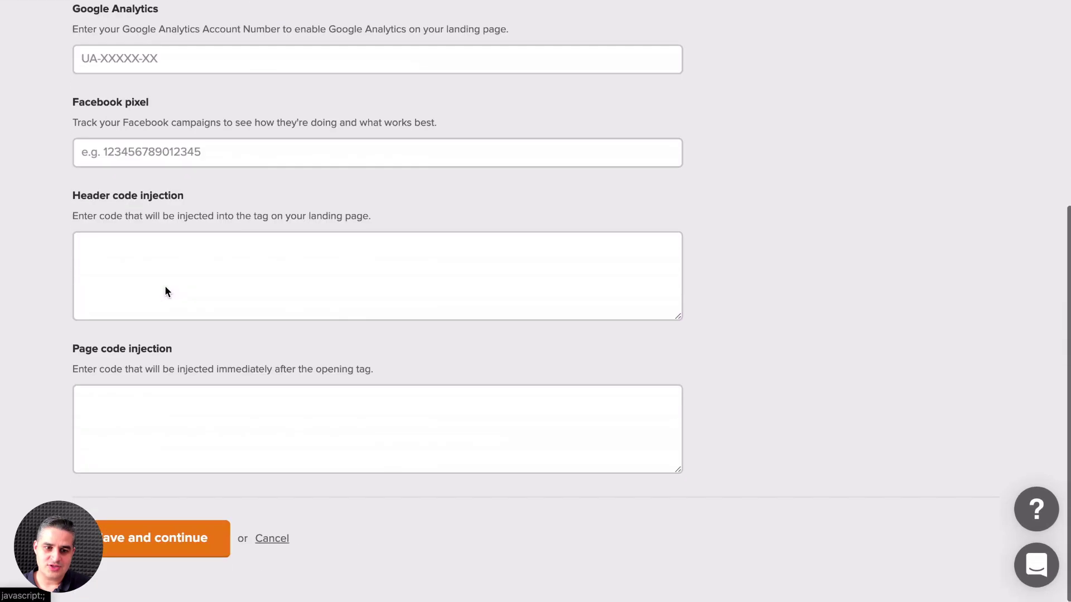
pyautogui.click(149, 538)
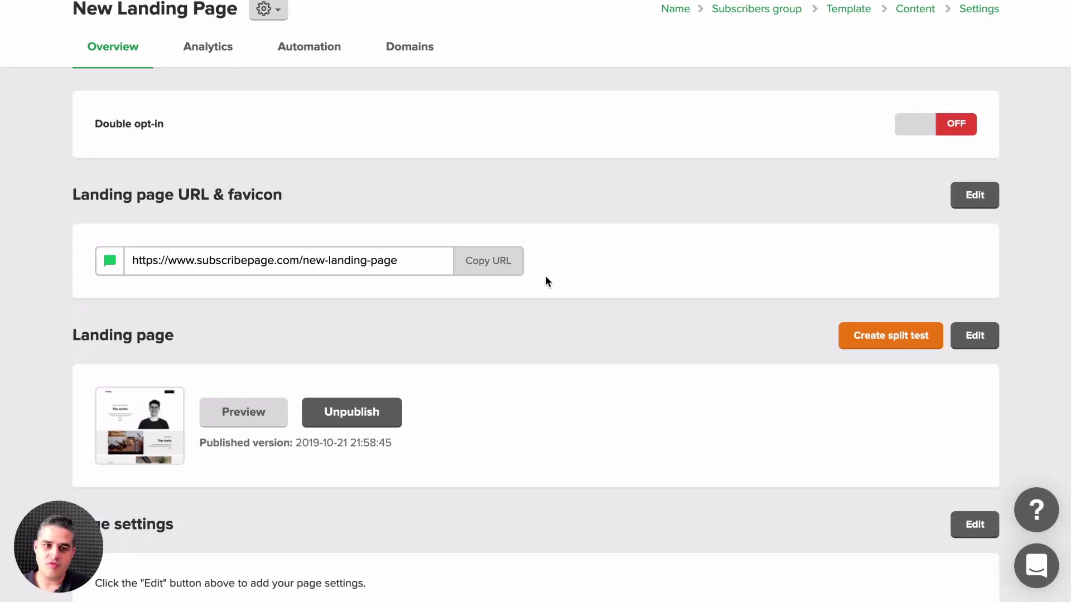
# Switch Double opt-in from OFF to ON on New Landing Page's overview
pyautogui.scroll(2, 547, 272)
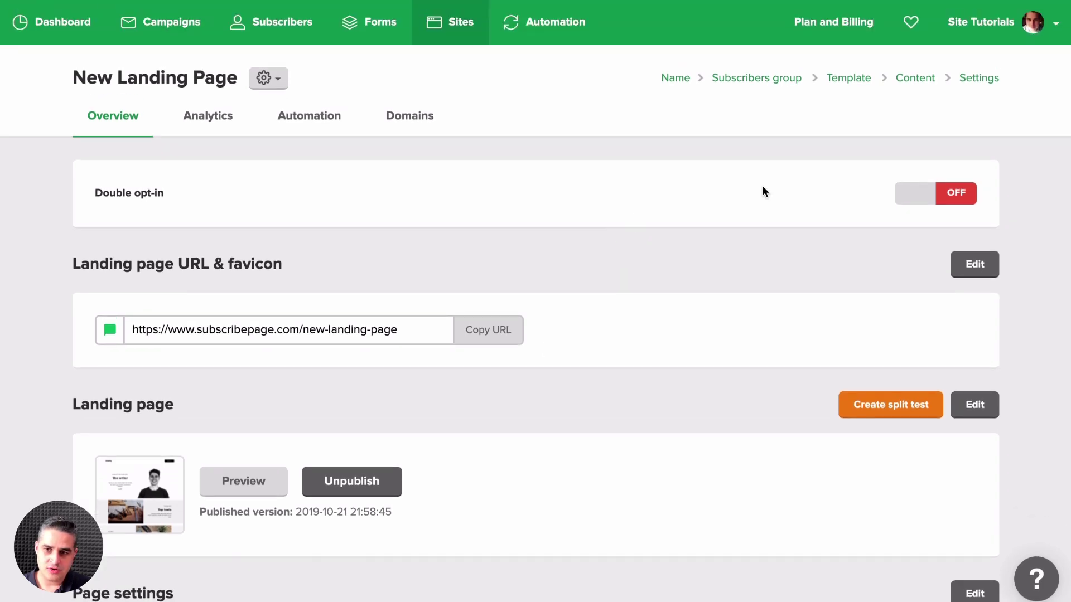
pyautogui.click(920, 199)
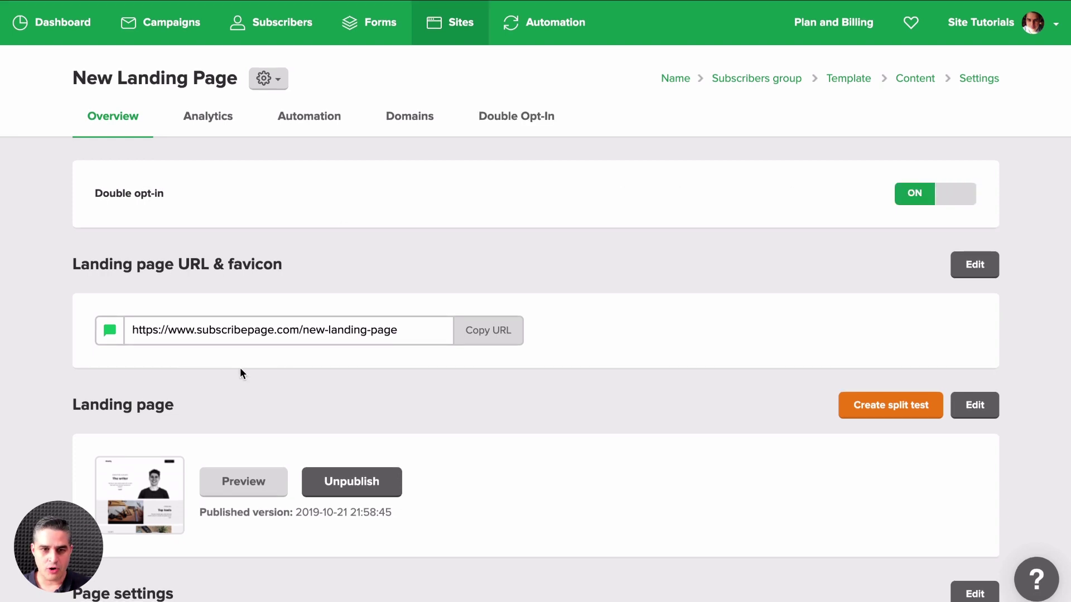
pyautogui.moveTo(303, 330); pyautogui.dragTo(403, 332)
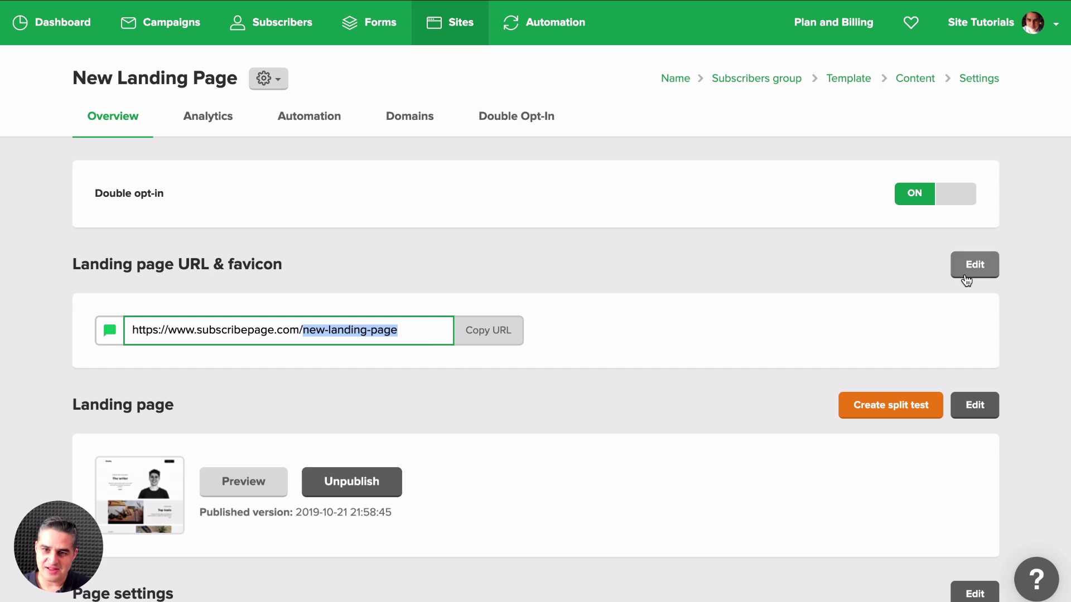
pyautogui.click(851, 270)
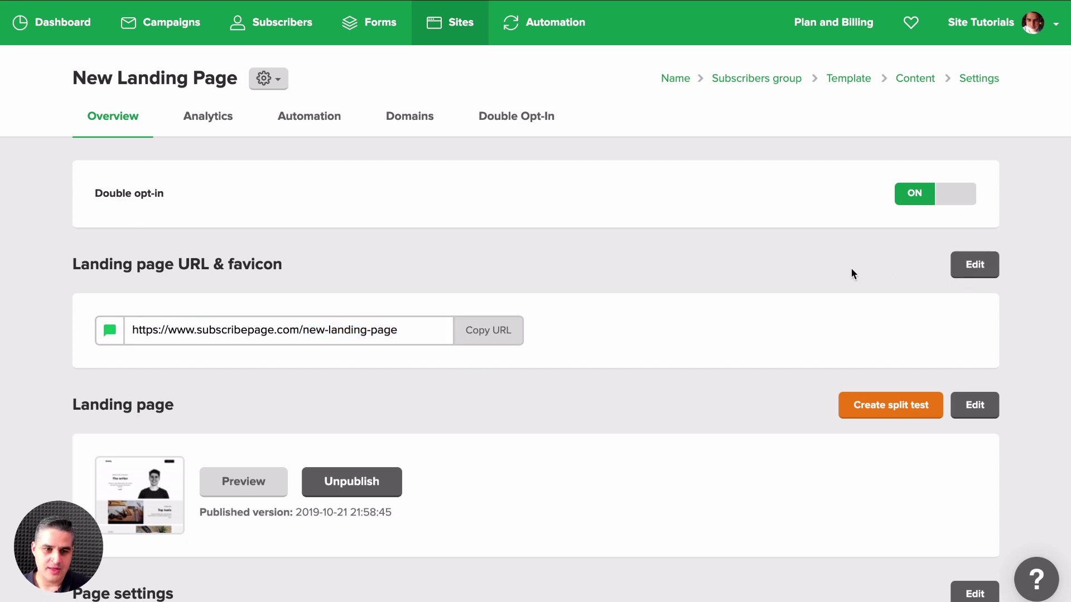
pyautogui.scroll(-3, 719, 350)
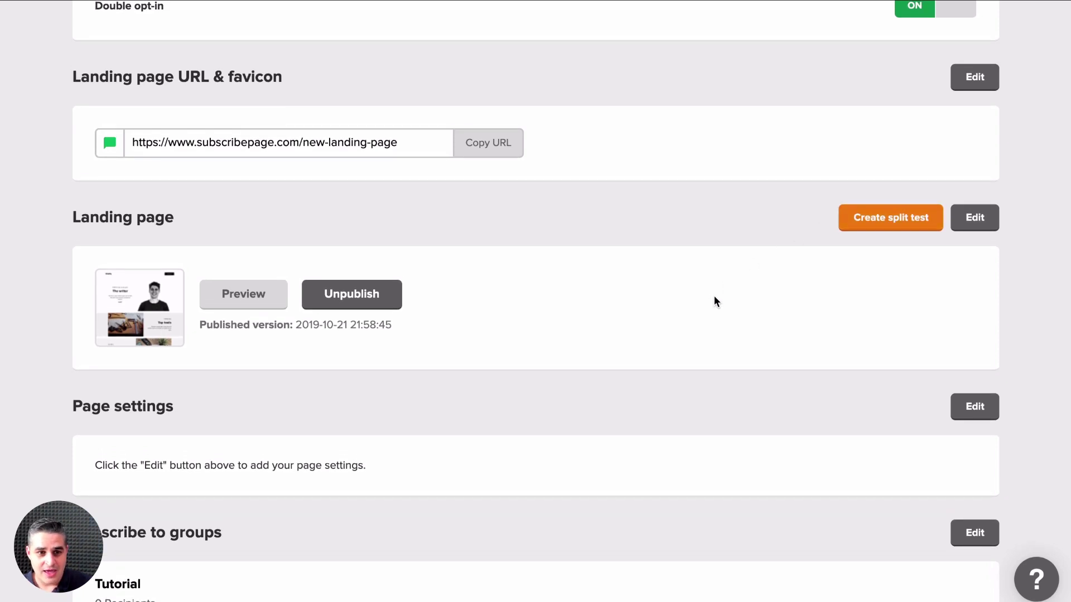
pyautogui.click(974, 410)
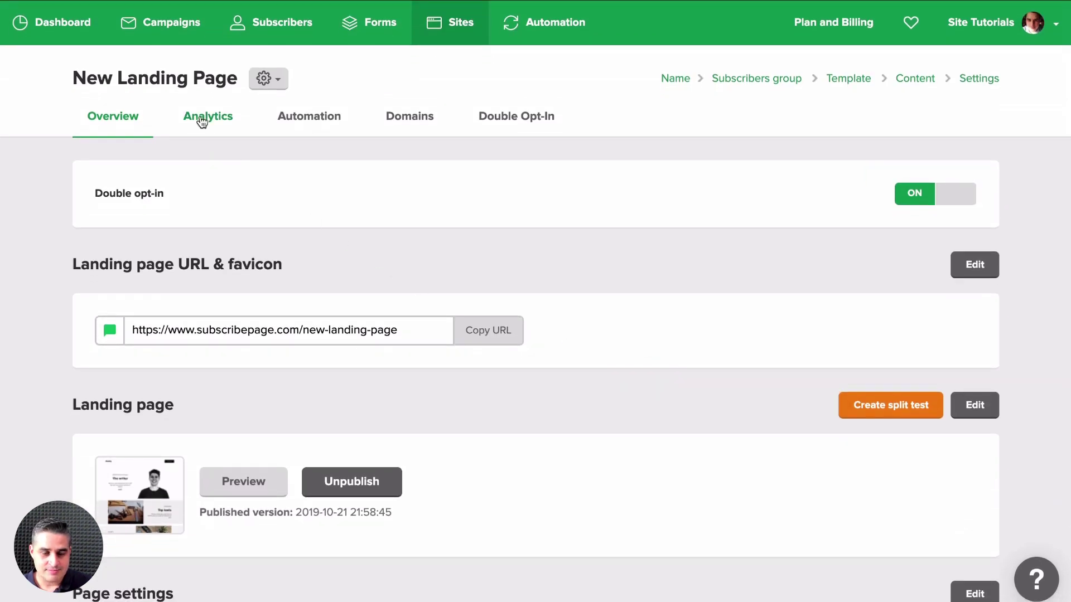
# Review New Landing Page's visitor and conversion stats, then open its Automation section
pyautogui.click(202, 122)
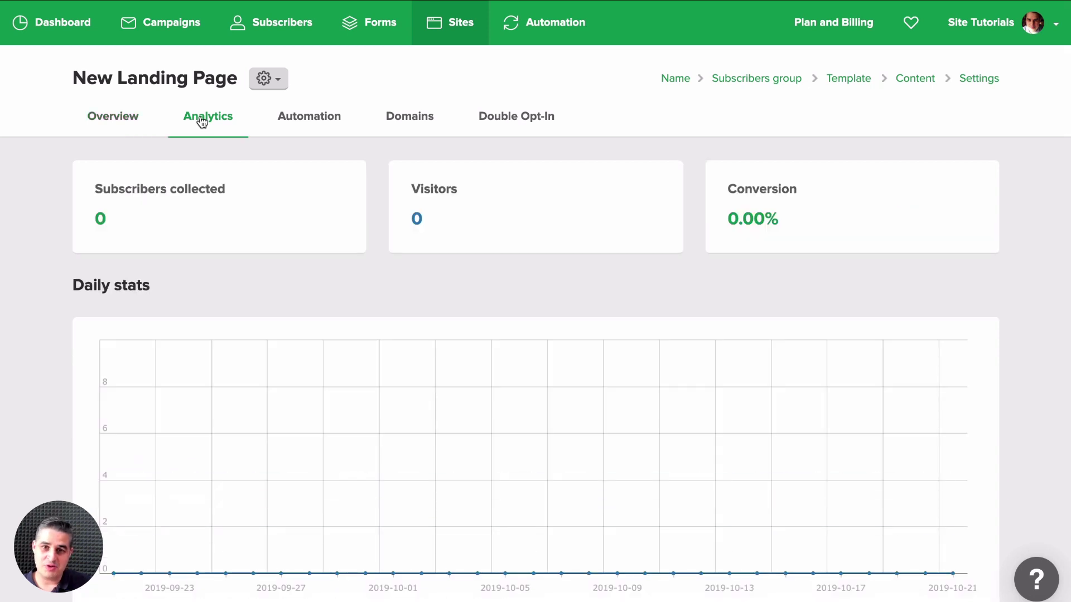
pyautogui.scroll(-4, 480, 308)
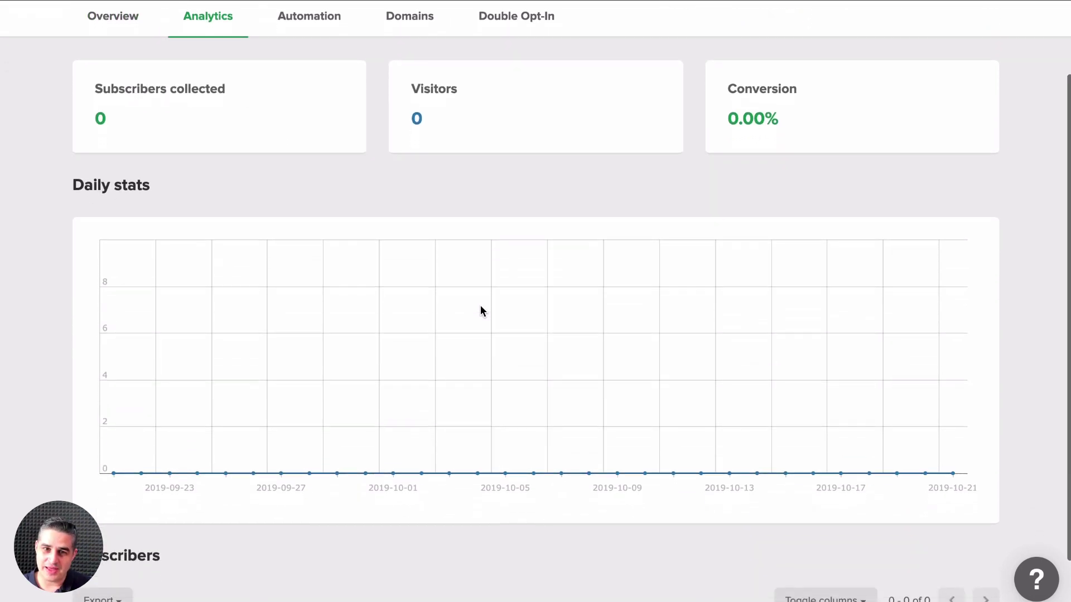
pyautogui.scroll(5, 481, 310)
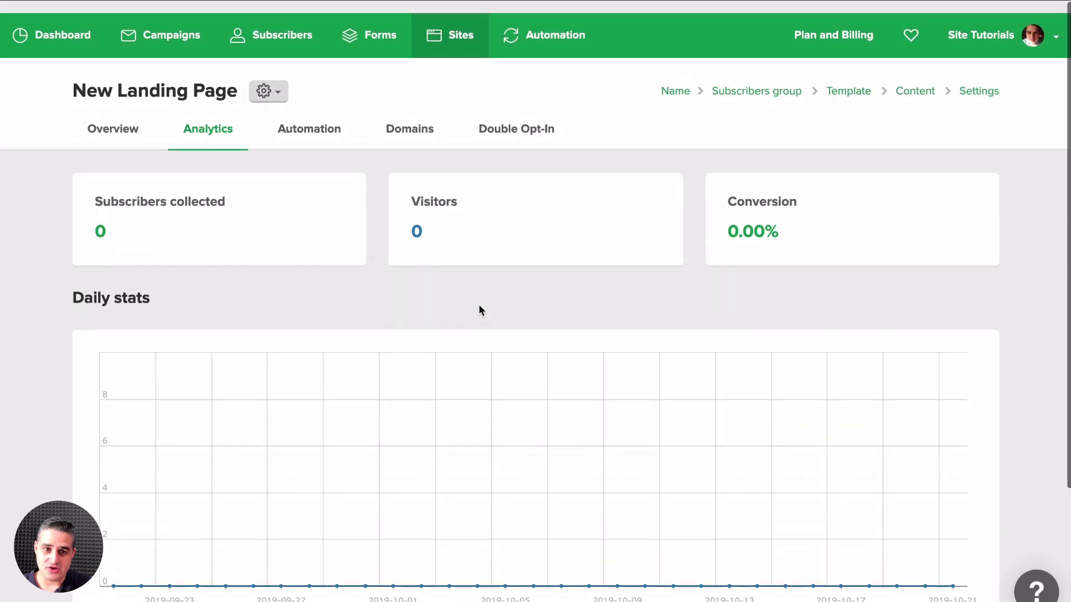
pyautogui.click(306, 121)
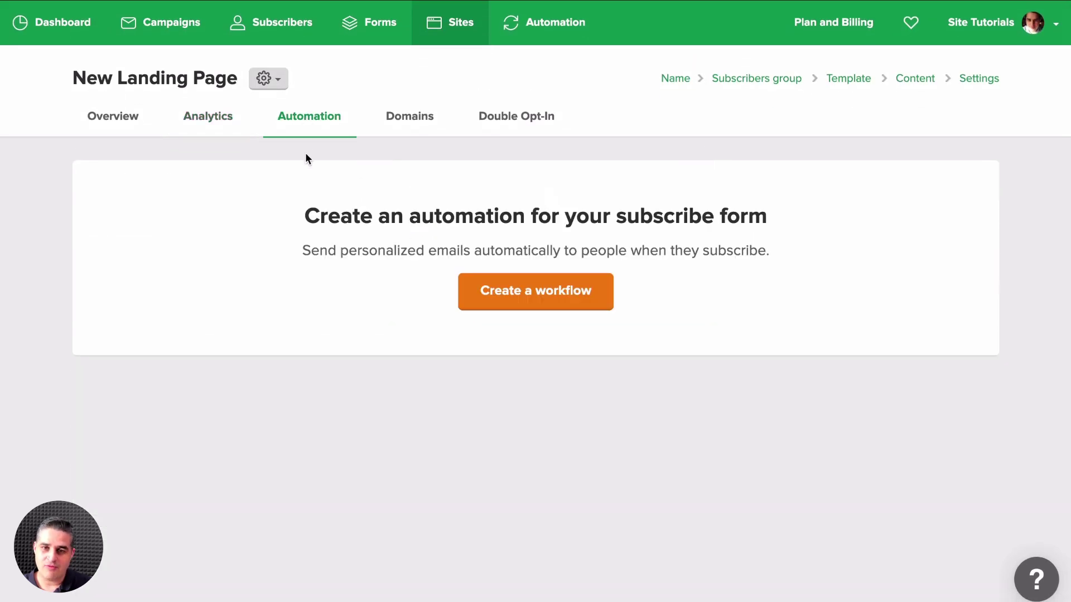
pyautogui.click(406, 120)
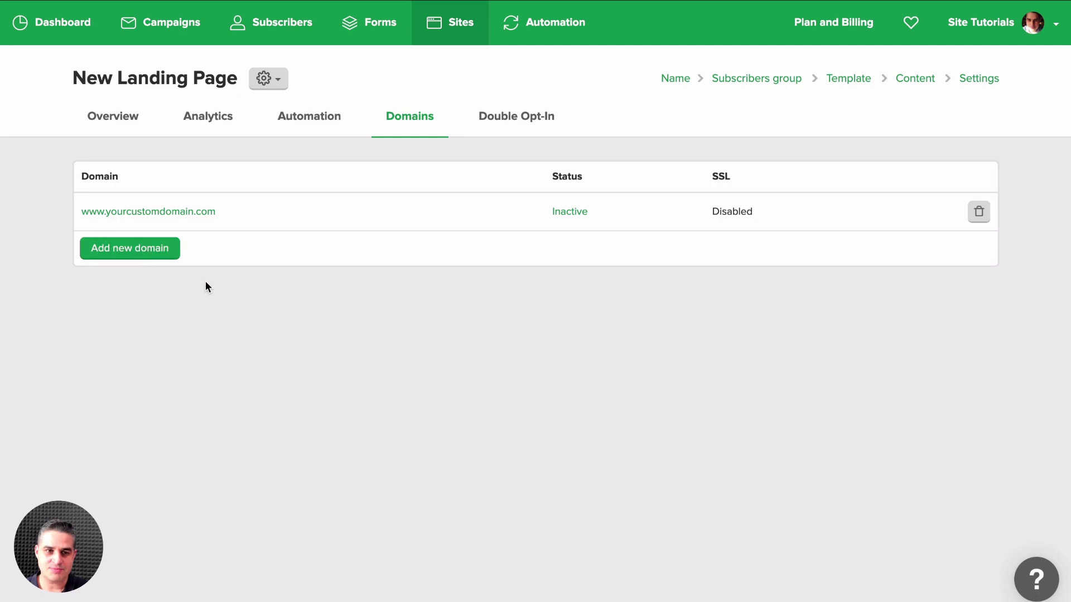
# Go back to New Landing Page's Overview and check its gear actions menu
pyautogui.click(110, 122)
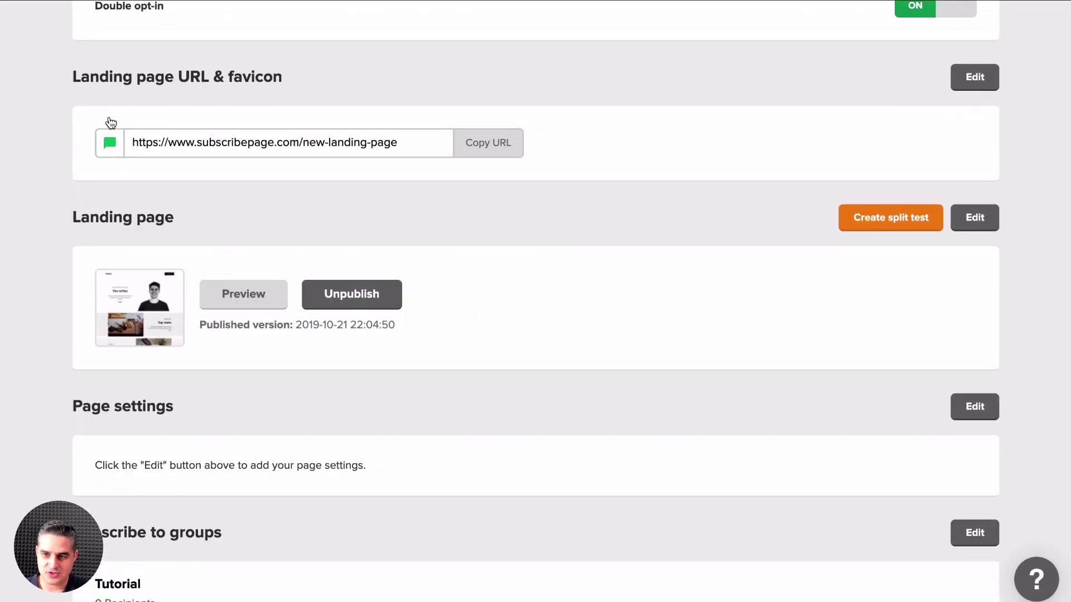
pyautogui.scroll(5, 111, 122)
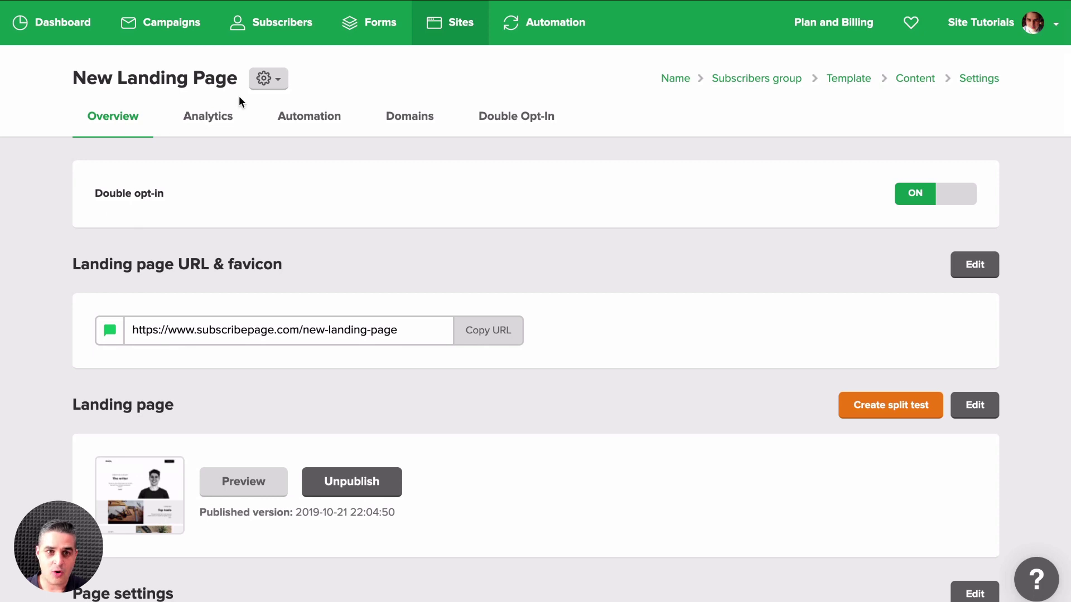
pyautogui.click(269, 79)
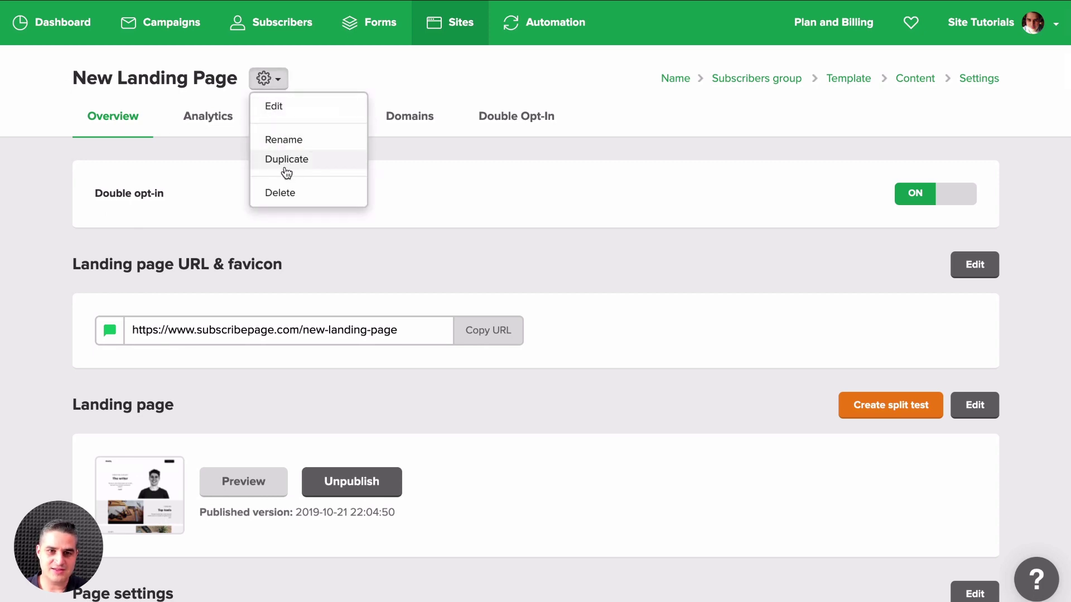
pyautogui.click(338, 71)
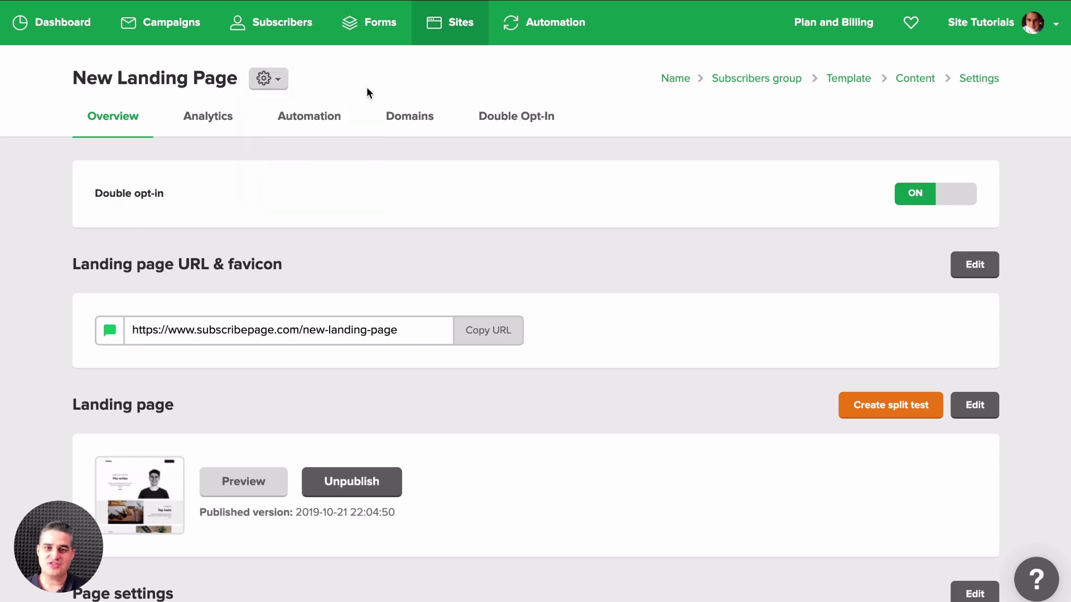
# Open the Sites list to confirm New Landing Page sits at the top
pyautogui.click(456, 32)
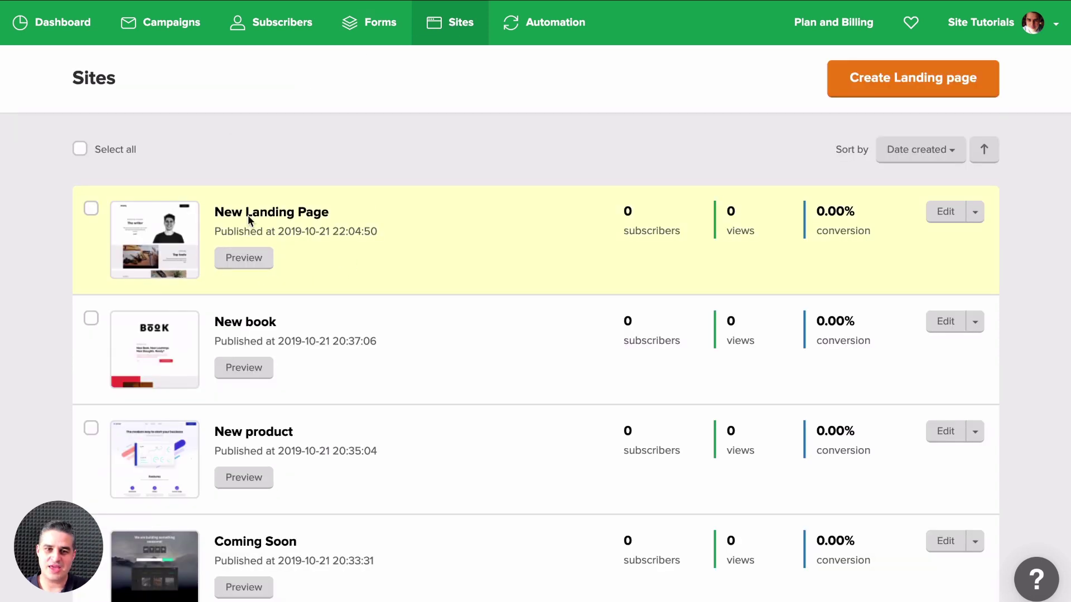